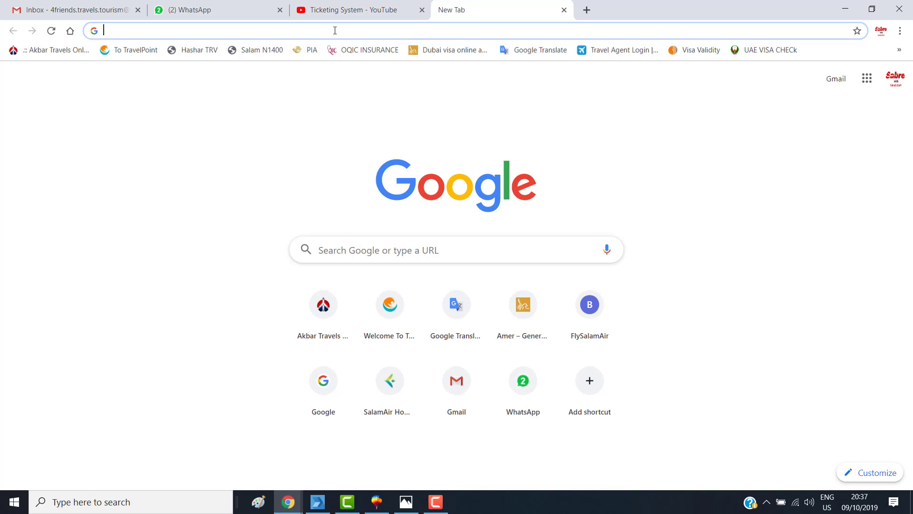
- Load omanair.com/en/ by typing 'oman' in the address bar and accepting the suggestion
{"action": "type", "text": "omanair.com/en/"}
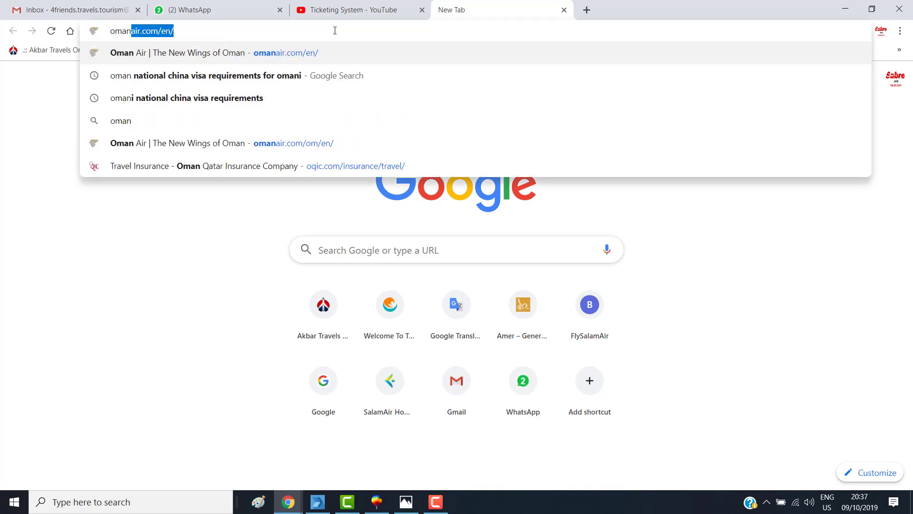
{"action": "key", "text": "Return"}
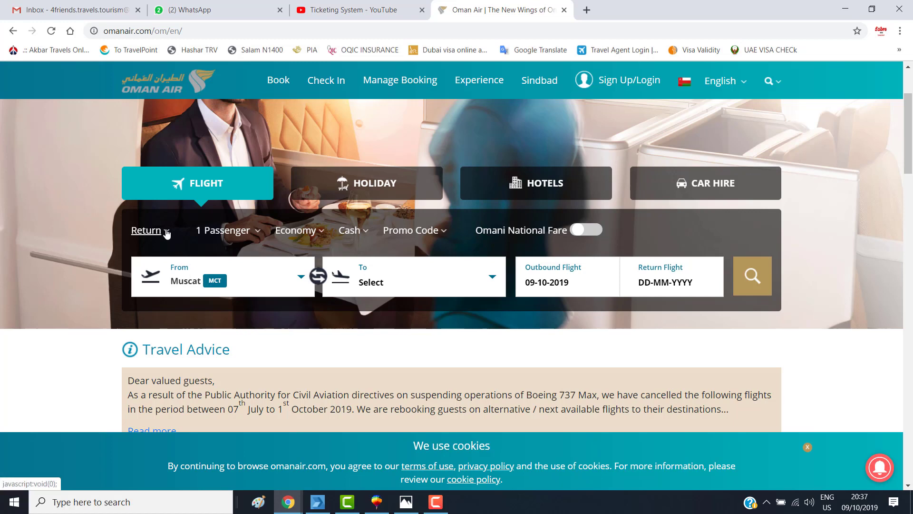
- Set the trip to One-way, keeping one adult in Economy class
{"action": "left_click", "coordinate": [169, 233]}
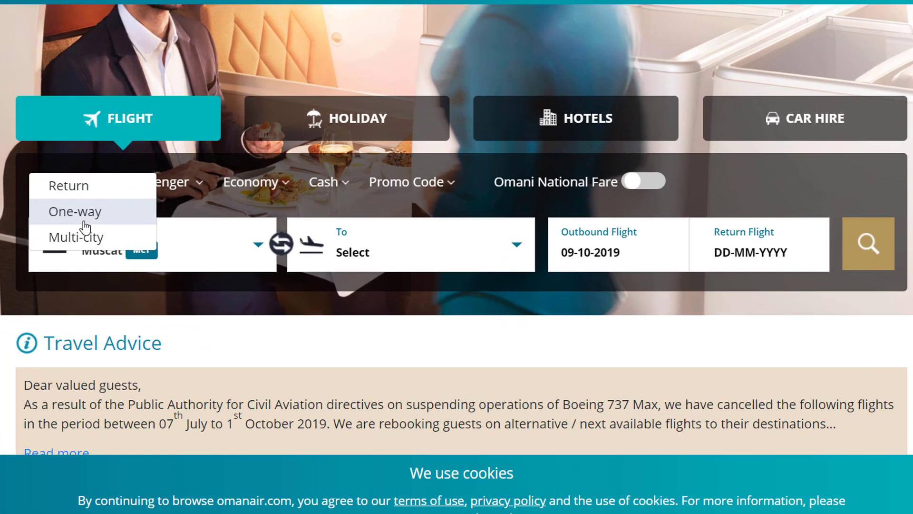
{"action": "left_click", "coordinate": [78, 215]}
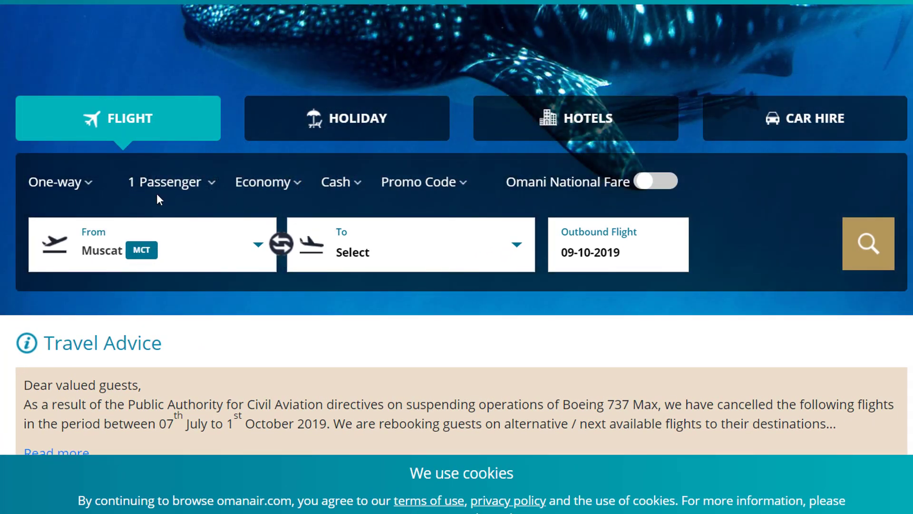
{"action": "left_click", "coordinate": [212, 183]}
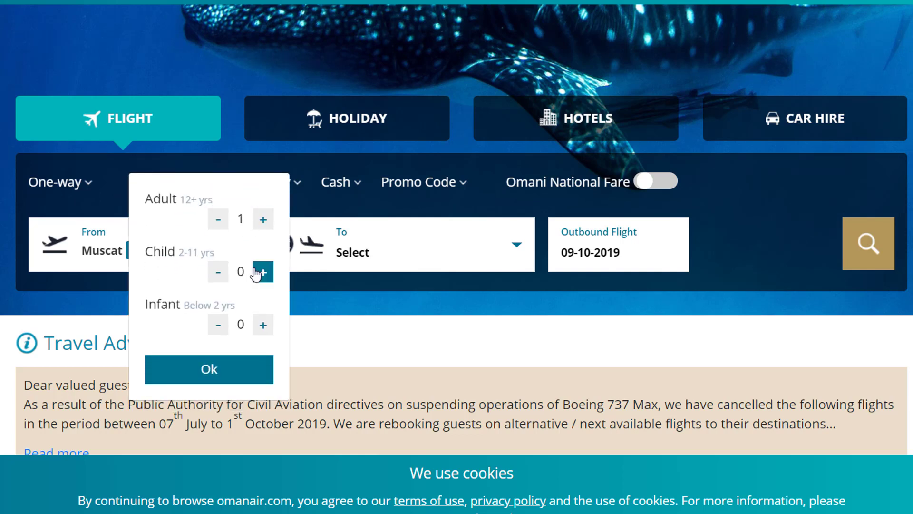
{"action": "left_click", "coordinate": [1, 283]}
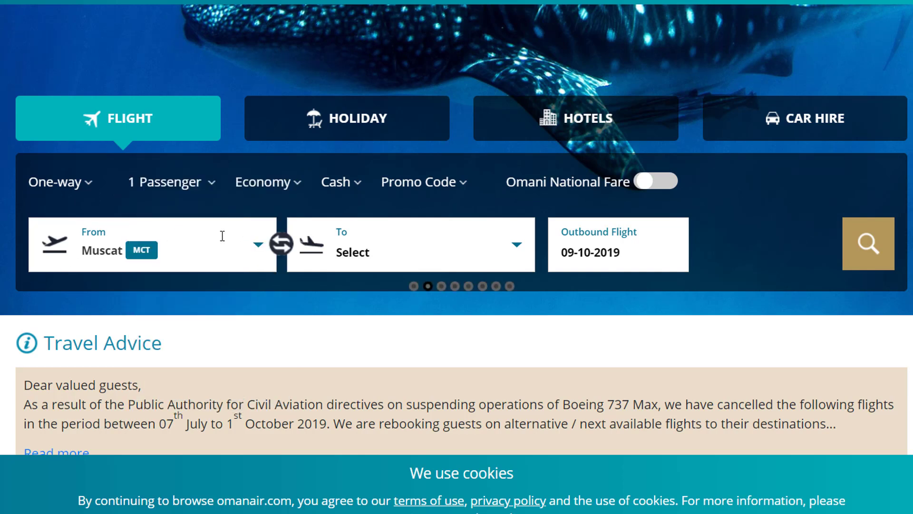
{"action": "left_click", "coordinate": [288, 190]}
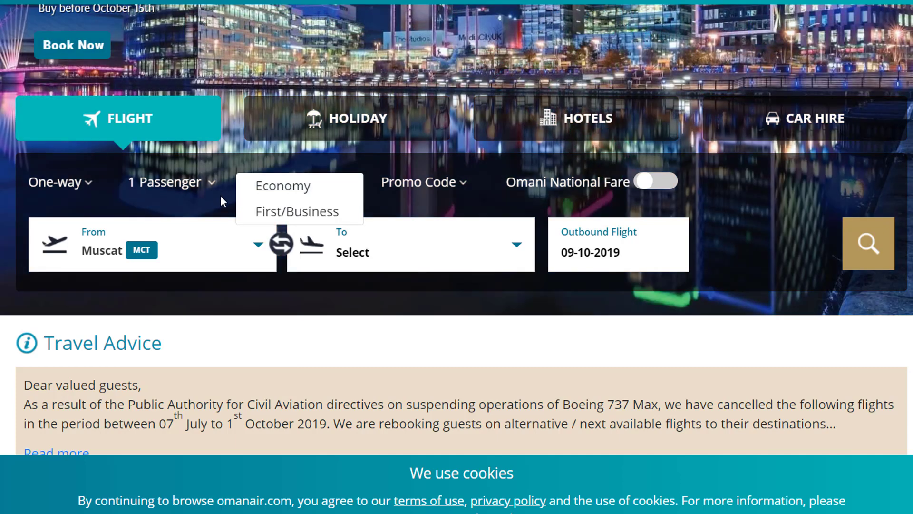
{"action": "left_click", "coordinate": [218, 197]}
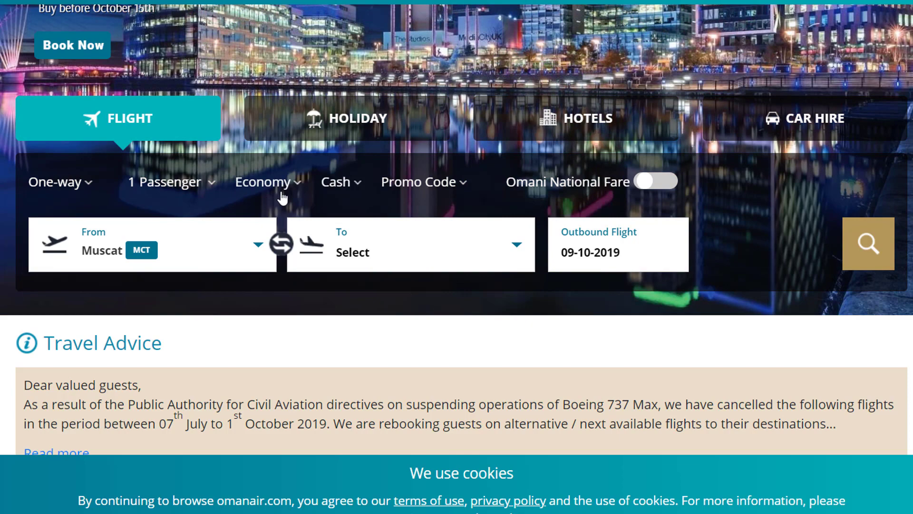
{"action": "left_click", "coordinate": [353, 190]}
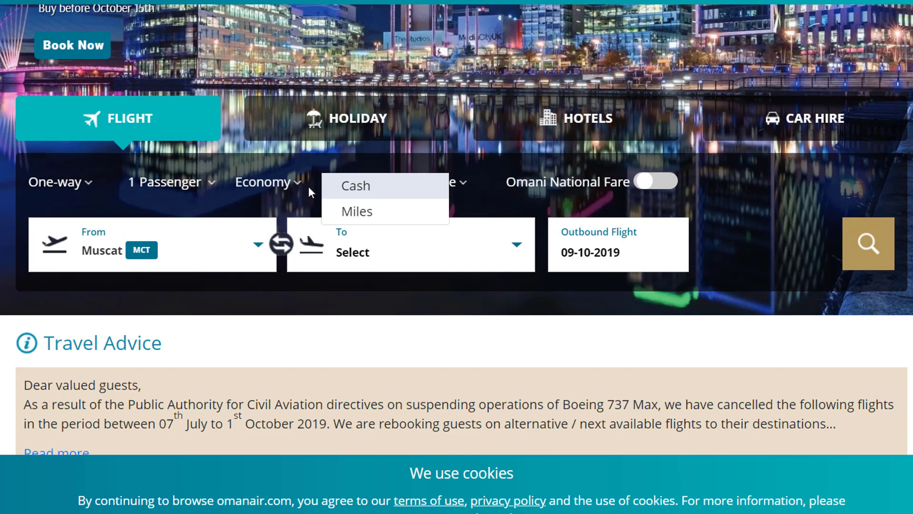
{"action": "left_click", "coordinate": [298, 195]}
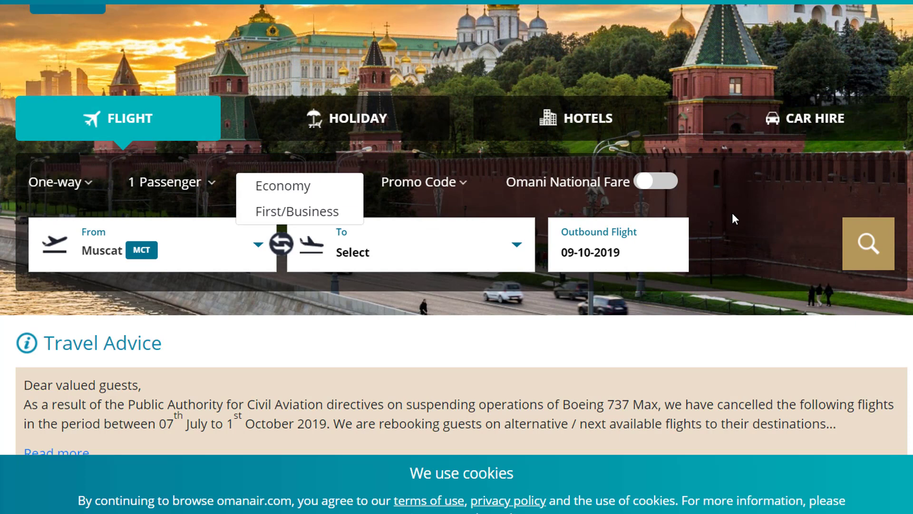
{"action": "left_click", "coordinate": [732, 212]}
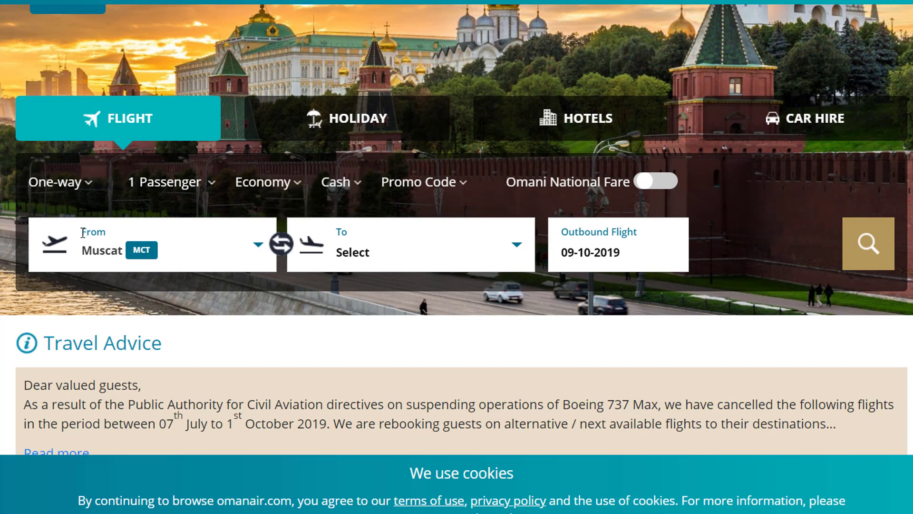
- Pick Salalah (sll) as destination, set departure to 10 October, and search flights
{"action": "left_click", "coordinate": [378, 252]}
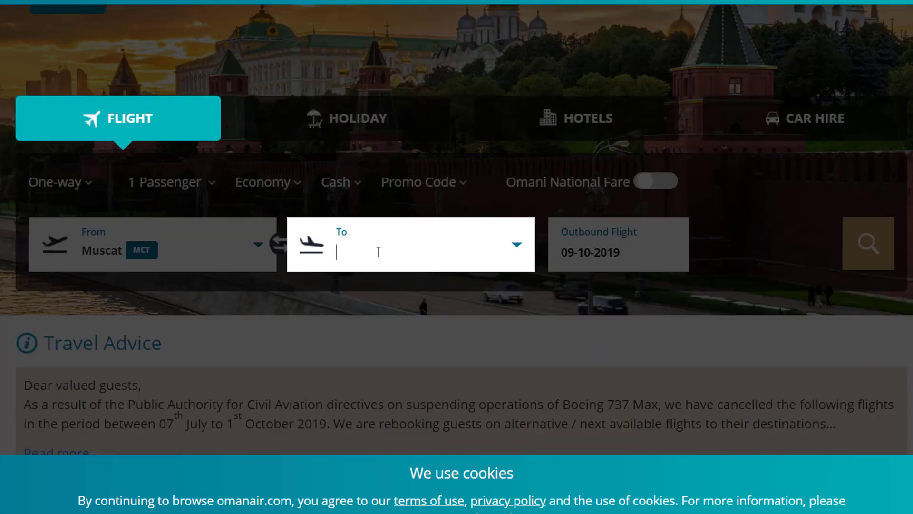
{"action": "type", "text": "sll"}
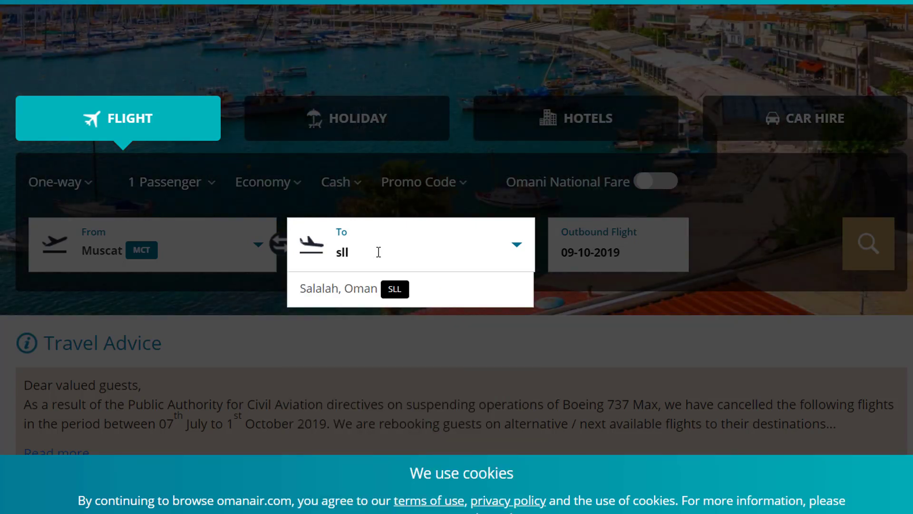
{"action": "left_click", "coordinate": [385, 288]}
{"action": "scroll", "coordinate": [780, 214], "scroll_direction": "down", "scroll_amount": 2}
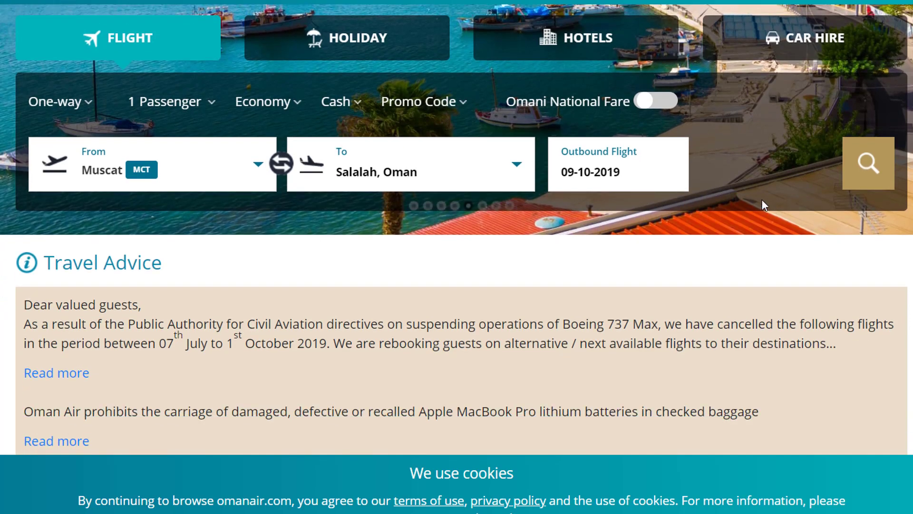
{"action": "left_click", "coordinate": [644, 174]}
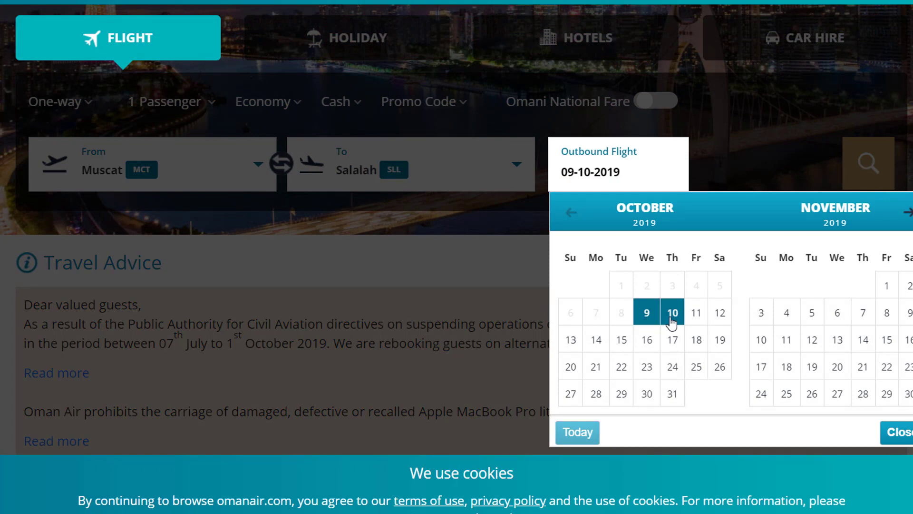
{"action": "left_click", "coordinate": [672, 315]}
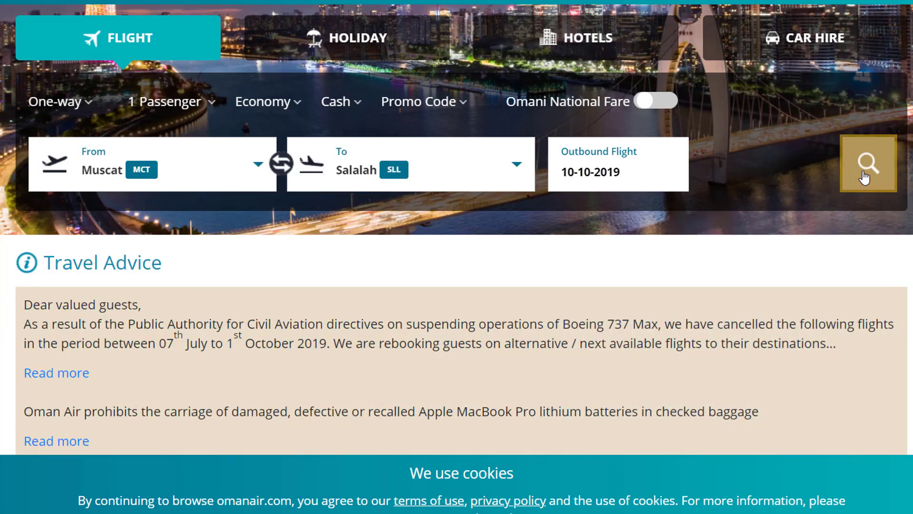
{"action": "left_click", "coordinate": [864, 175]}
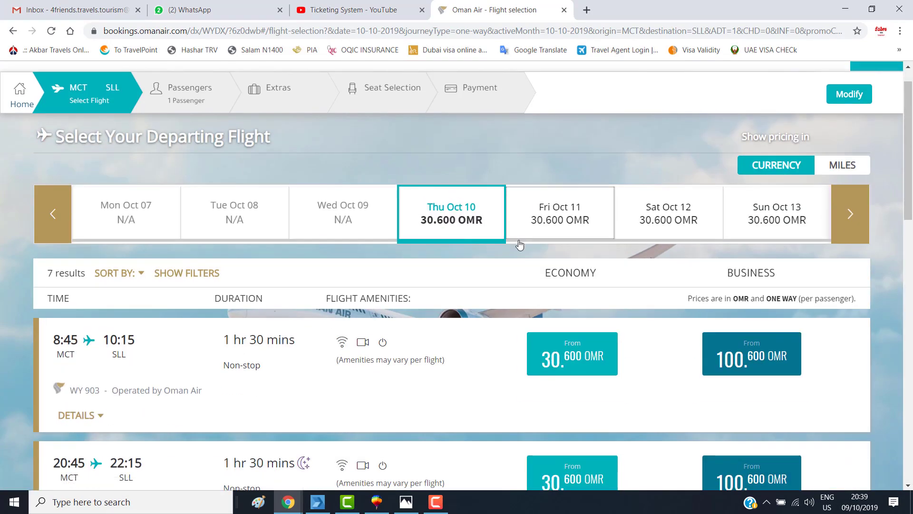
- Scroll through the Thu Oct 10 MCT–SLL results, including WY 903, WY 913 and the DXB connection
{"action": "scroll", "coordinate": [516, 236], "scroll_direction": "down", "scroll_amount": 1}
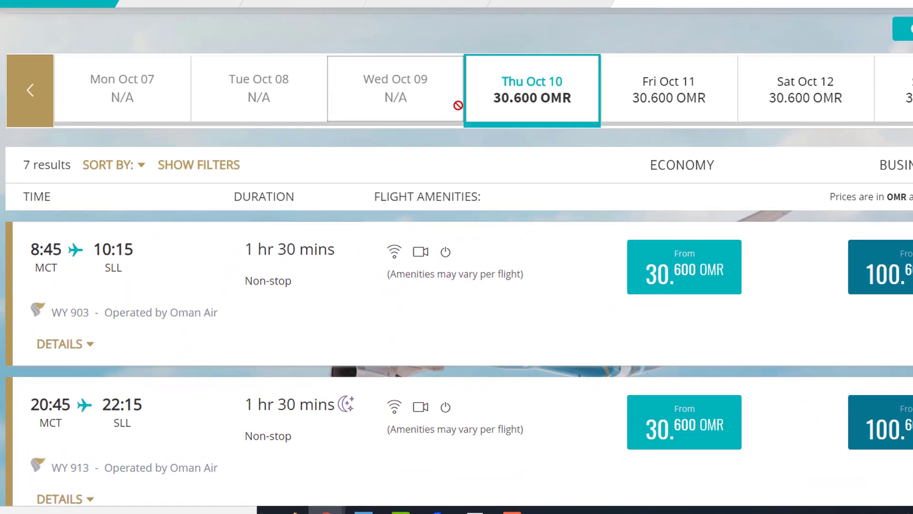
{"action": "scroll", "coordinate": [467, 126], "scroll_direction": "down", "scroll_amount": 2}
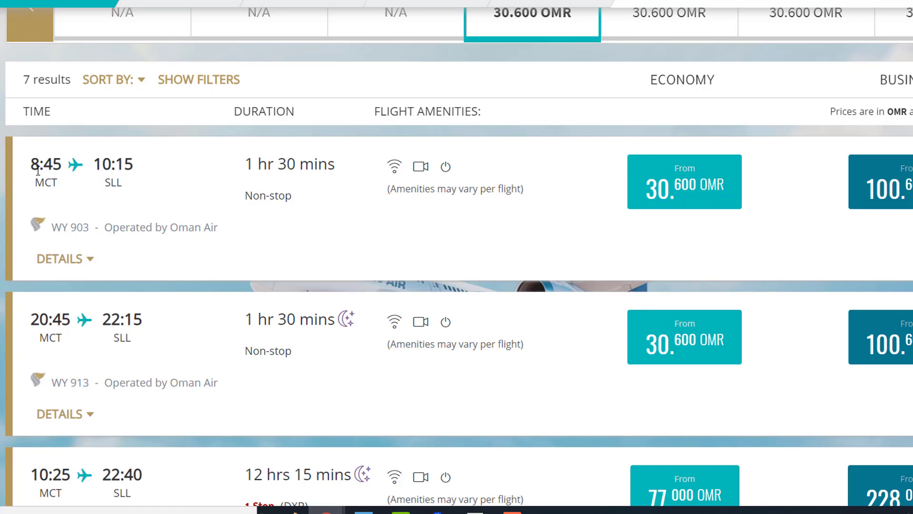
{"action": "scroll", "coordinate": [202, 195], "scroll_direction": "down", "scroll_amount": 3}
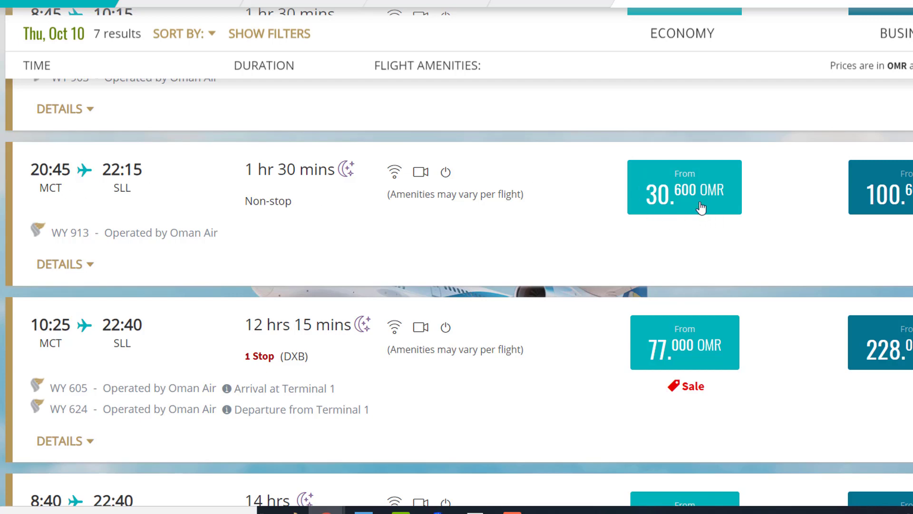
{"action": "scroll", "coordinate": [750, 229], "scroll_direction": "up", "scroll_amount": 3}
{"action": "scroll", "coordinate": [750, 229], "scroll_direction": "down", "scroll_amount": 1}
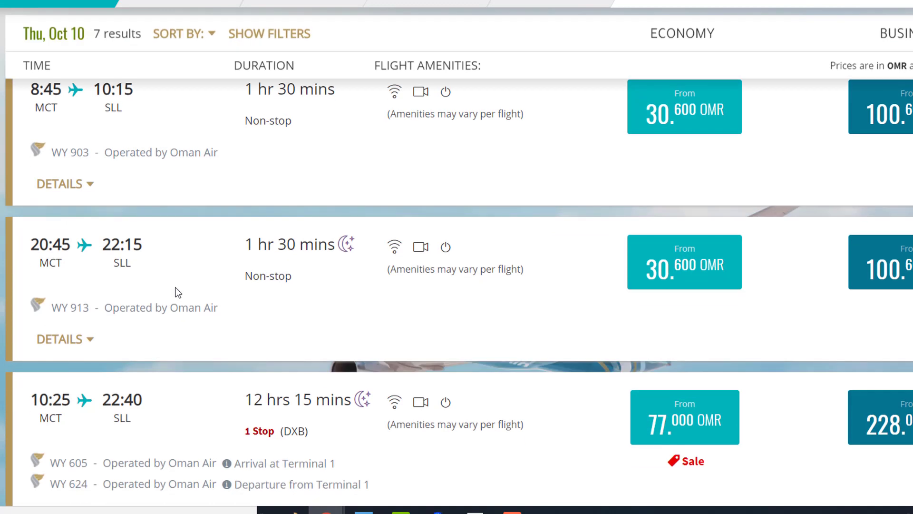
- Show the fare choices for the 20:45 flight's 30.600 OMR price
{"action": "left_click", "coordinate": [693, 266]}
{"action": "scroll", "coordinate": [717, 195], "scroll_direction": "down", "scroll_amount": 2}
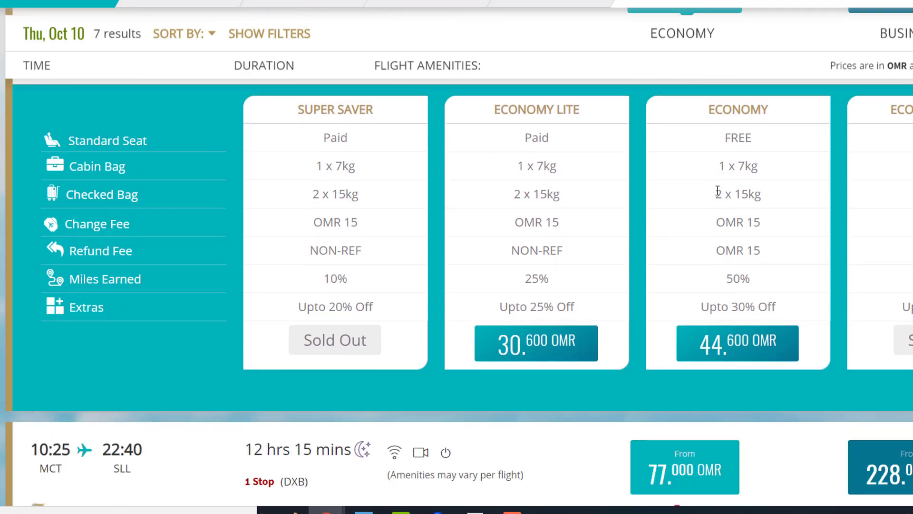
{"action": "scroll", "coordinate": [780, 223], "scroll_direction": "up", "scroll_amount": 4}
{"action": "scroll", "coordinate": [778, 225], "scroll_direction": "down", "scroll_amount": 2}
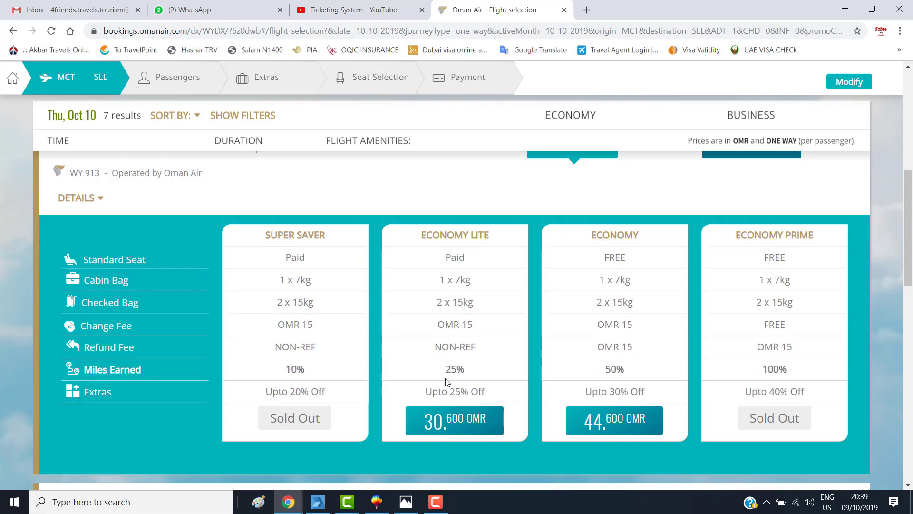
{"action": "scroll", "coordinate": [447, 383], "scroll_direction": "down", "scroll_amount": 1}
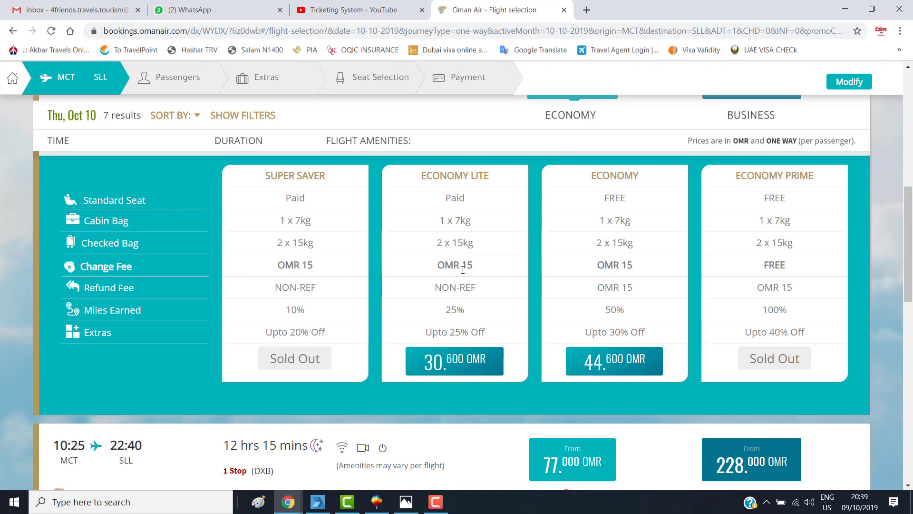
- Highlight and compare the Change Fee amounts across the fare types
{"action": "left_click_drag", "start_coordinate": [463, 269], "coordinate": [178, 273]}
{"action": "left_click_drag", "start_coordinate": [97, 267], "coordinate": [93, 267]}
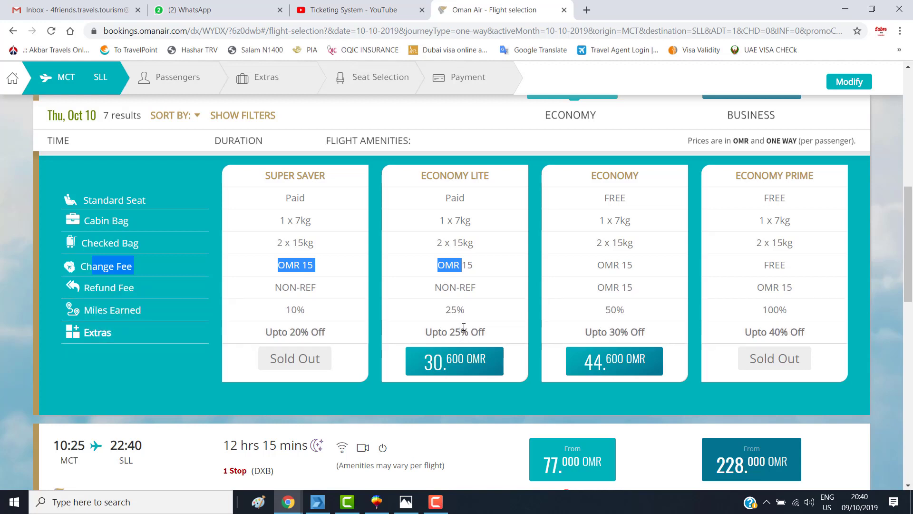
{"action": "left_click", "coordinate": [451, 301]}
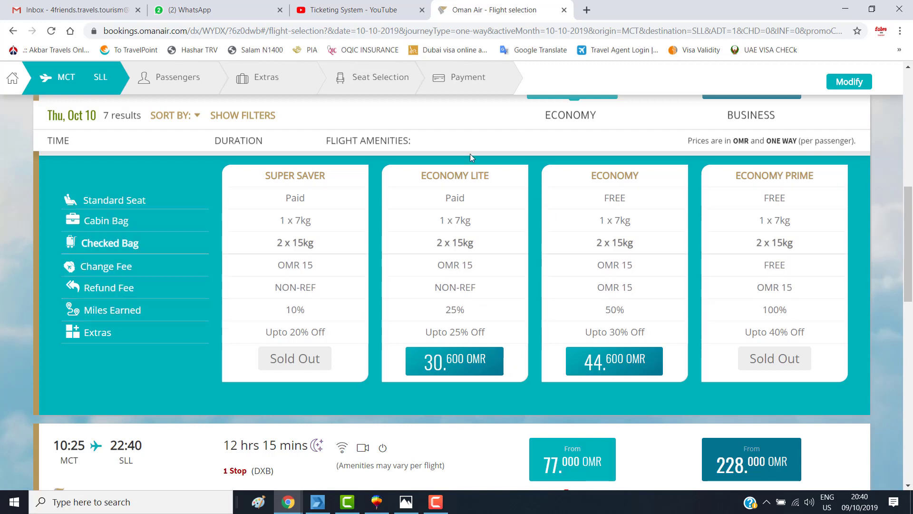
{"action": "scroll", "coordinate": [428, 300], "scroll_direction": "down", "scroll_amount": 2}
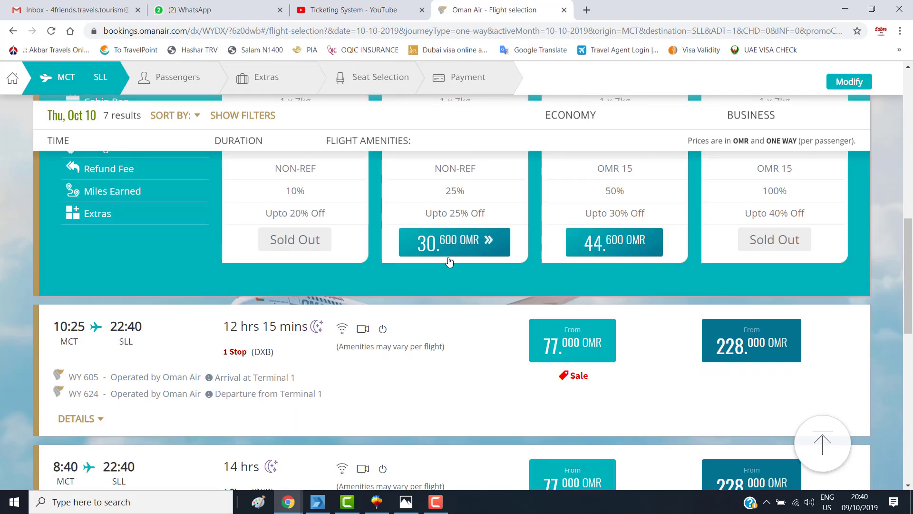
{"action": "scroll", "coordinate": [447, 293], "scroll_direction": "up", "scroll_amount": 2}
{"action": "scroll", "coordinate": [447, 292], "scroll_direction": "down", "scroll_amount": 2}
{"action": "scroll", "coordinate": [447, 293], "scroll_direction": "up", "scroll_amount": 2}
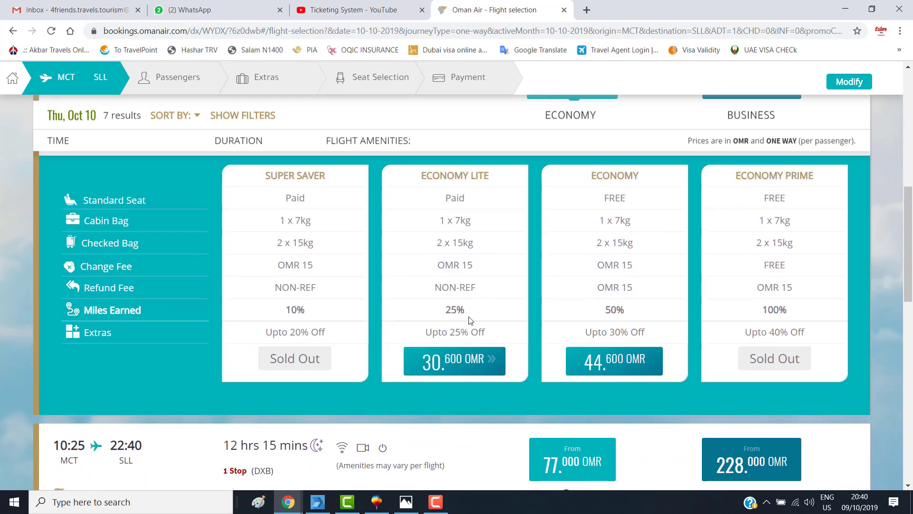
- Select the 30.600 OMR Economy Lite fare on WY 913 and check its flight details
{"action": "left_click", "coordinate": [461, 364]}
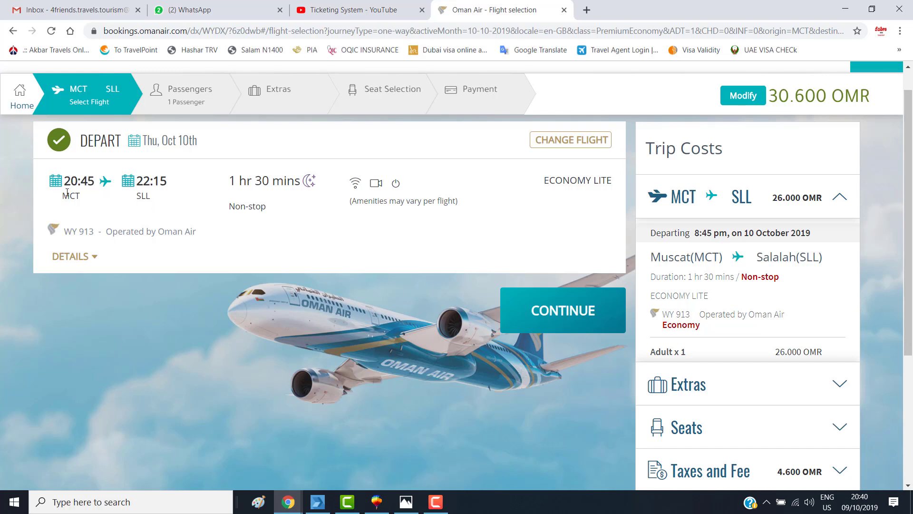
{"action": "left_click", "coordinate": [95, 260]}
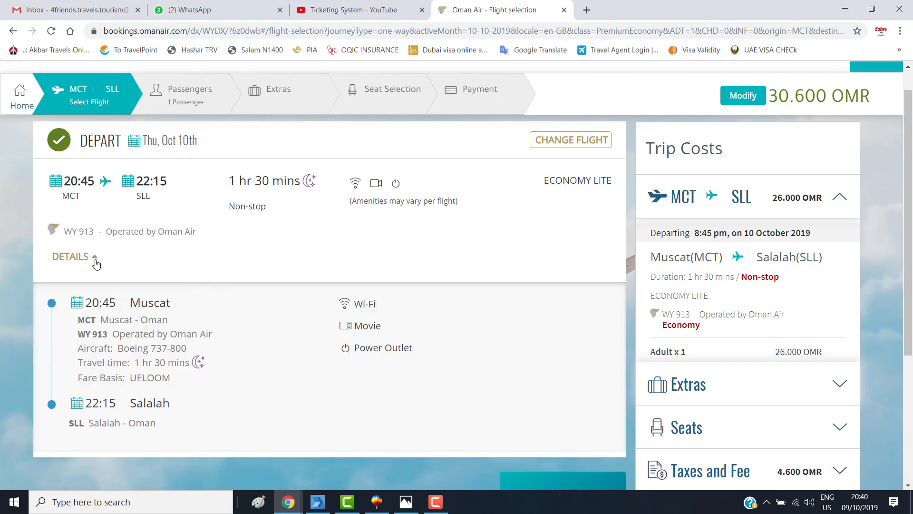
{"action": "left_click", "coordinate": [96, 260]}
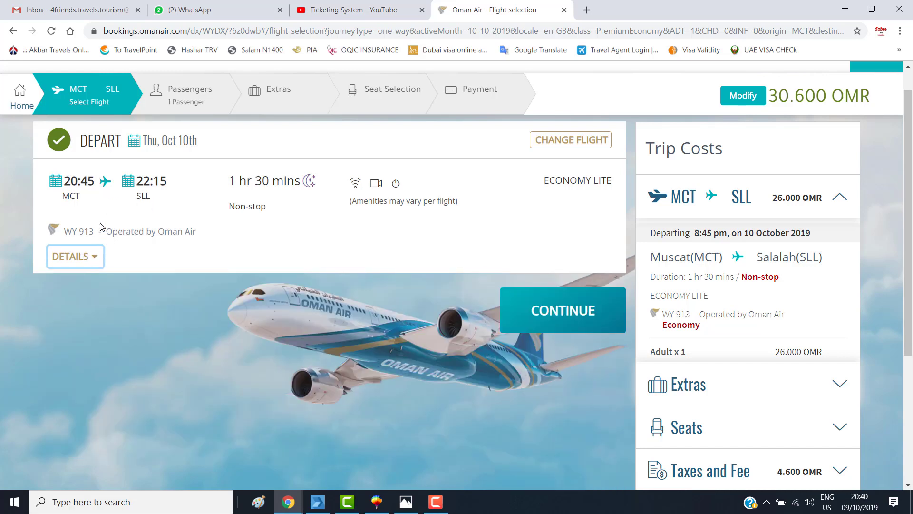
- Continue to passenger details and set the adult's title to Mr
{"action": "left_click", "coordinate": [571, 317]}
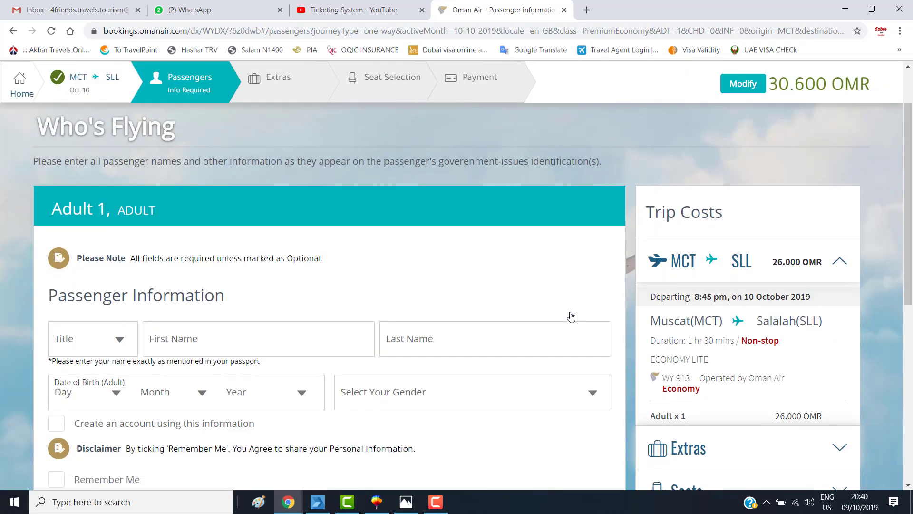
{"action": "scroll", "coordinate": [370, 310], "scroll_direction": "down", "scroll_amount": 3}
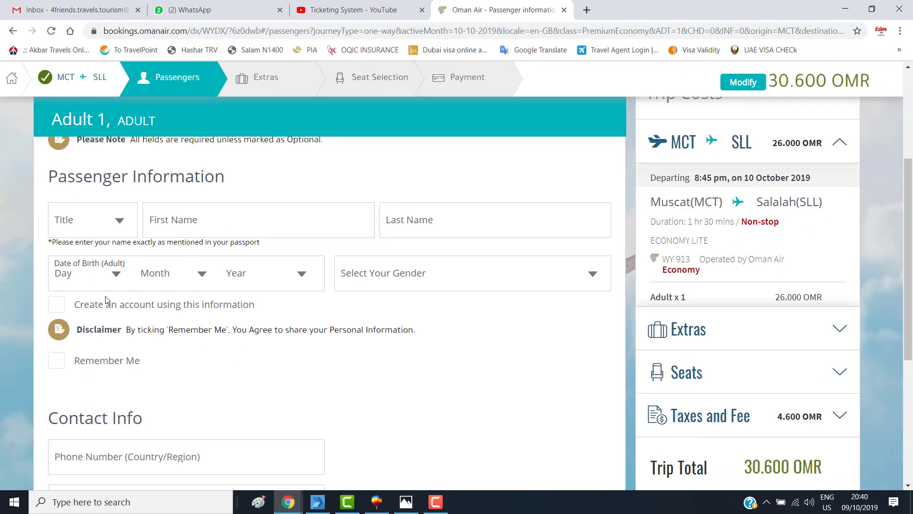
{"action": "left_click", "coordinate": [102, 223]}
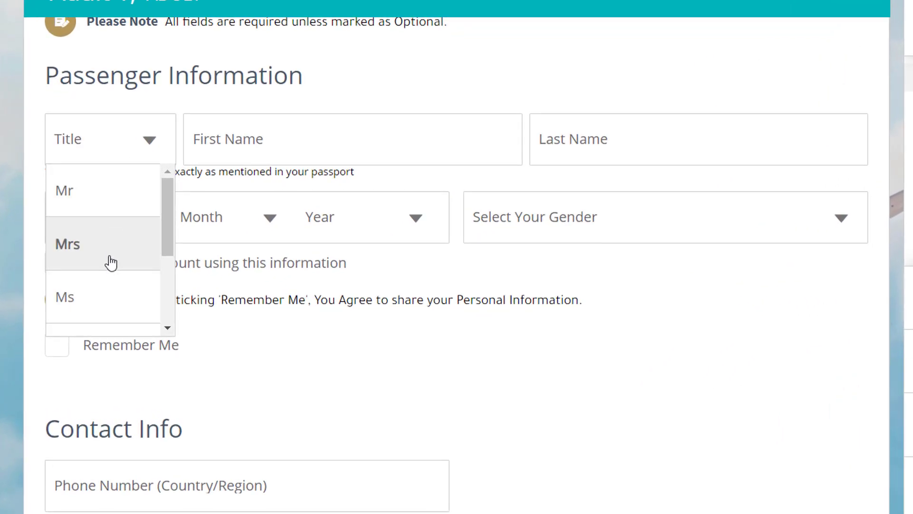
{"action": "left_click", "coordinate": [114, 217]}
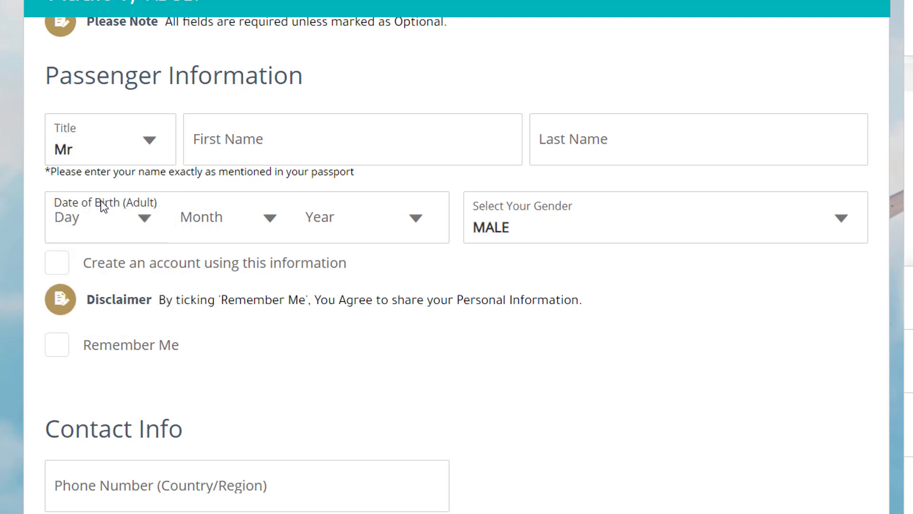
- Enter the passenger's first name and last name
{"action": "left_click", "coordinate": [238, 138]}
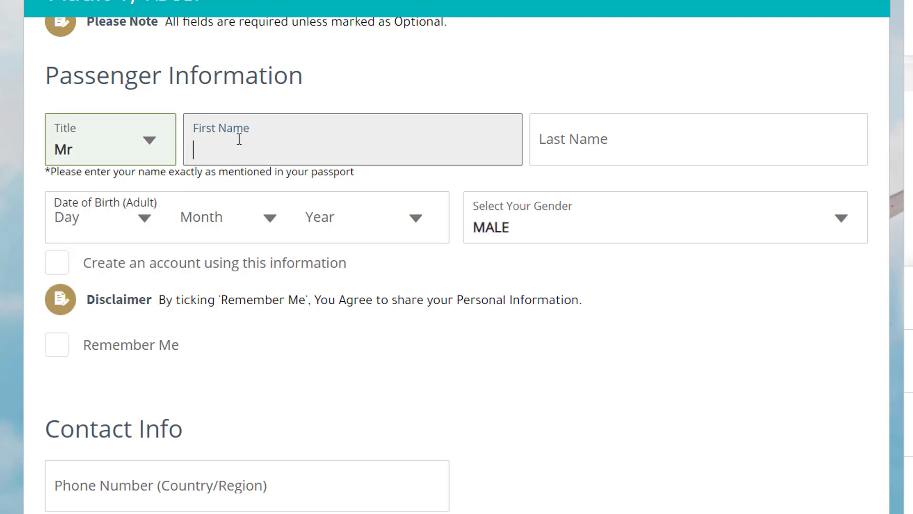
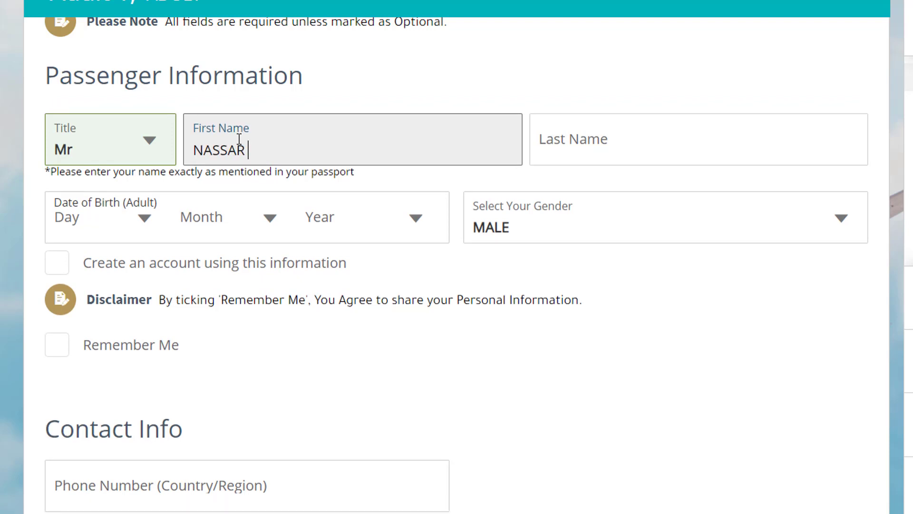
{"action": "key", "text": "Tab"}
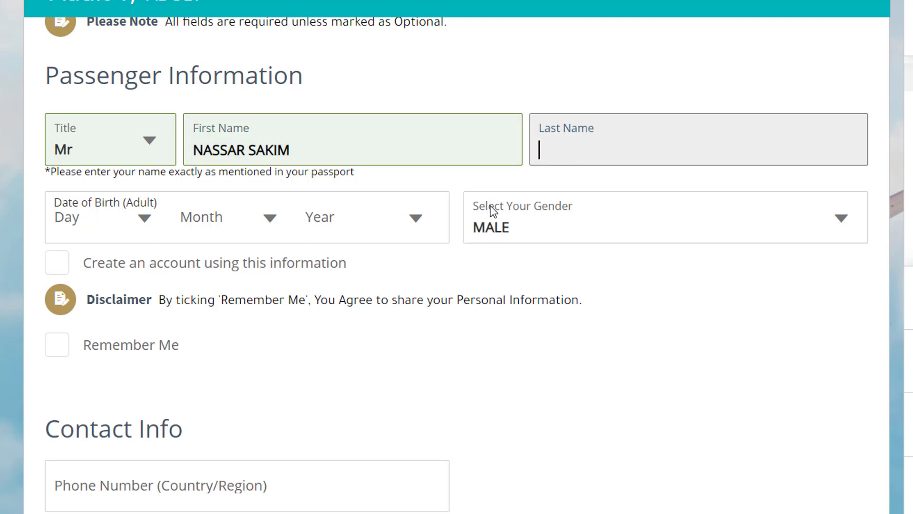
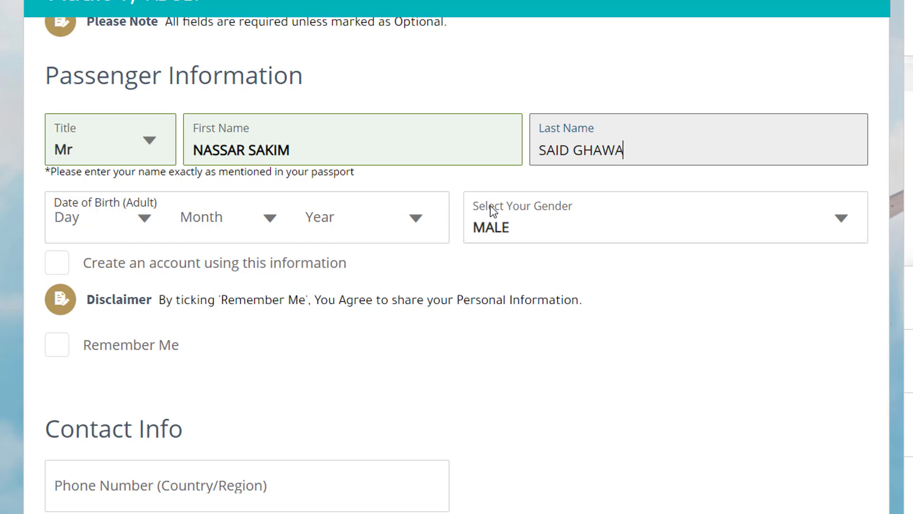
{"action": "left_click", "coordinate": [524, 84]}
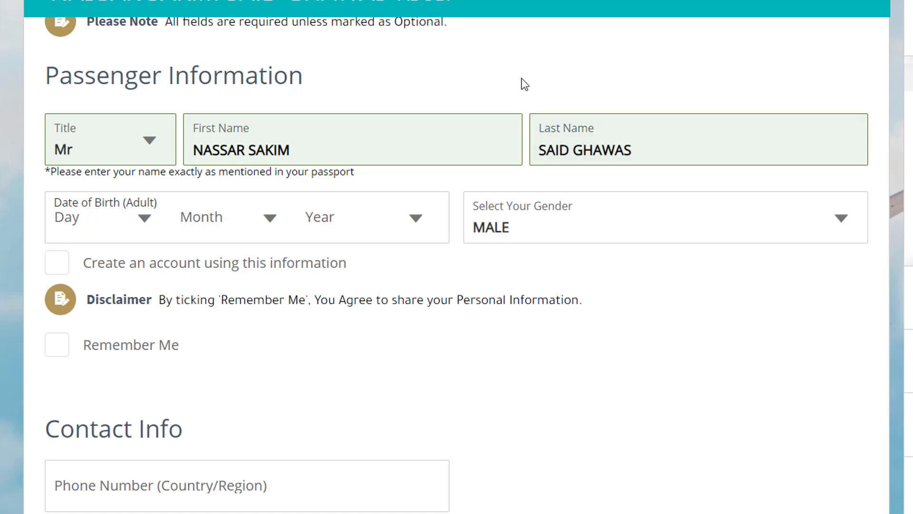
{"action": "scroll", "coordinate": [526, 86], "scroll_direction": "down", "scroll_amount": 2}
{"action": "scroll", "coordinate": [615, 282], "scroll_direction": "up", "scroll_amount": 4}
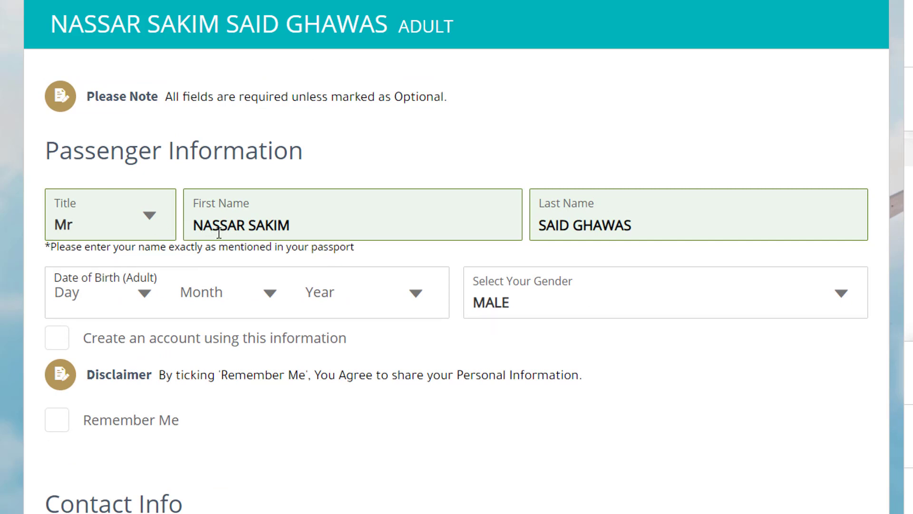
{"action": "left_click", "coordinate": [220, 229]}
- Correct the misspelled letter in the first name to 'L'
{"action": "left_click", "coordinate": [275, 227]}
{"action": "key", "text": "BackSpace"}
{"action": "type", "text": "L"}
{"action": "scroll", "coordinate": [447, 265], "scroll_direction": "down", "scroll_amount": 3}
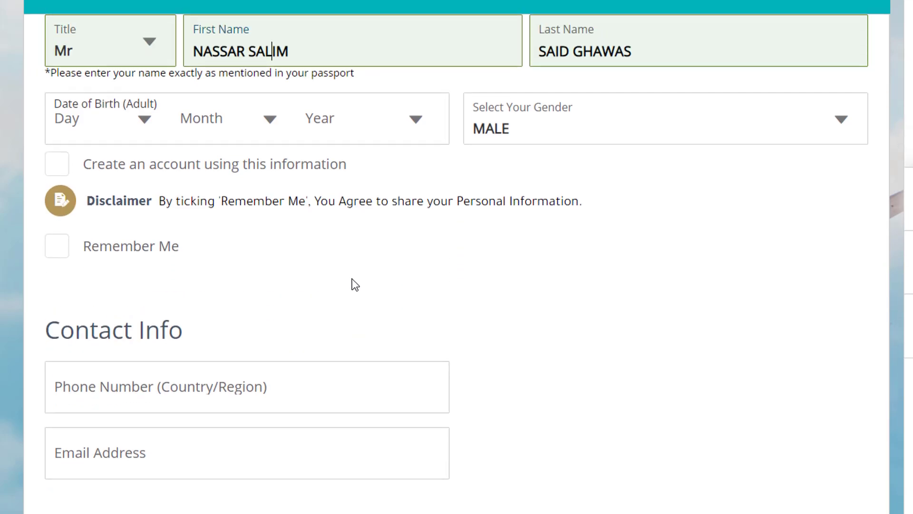
{"action": "scroll", "coordinate": [283, 295], "scroll_direction": "up", "scroll_amount": 2}
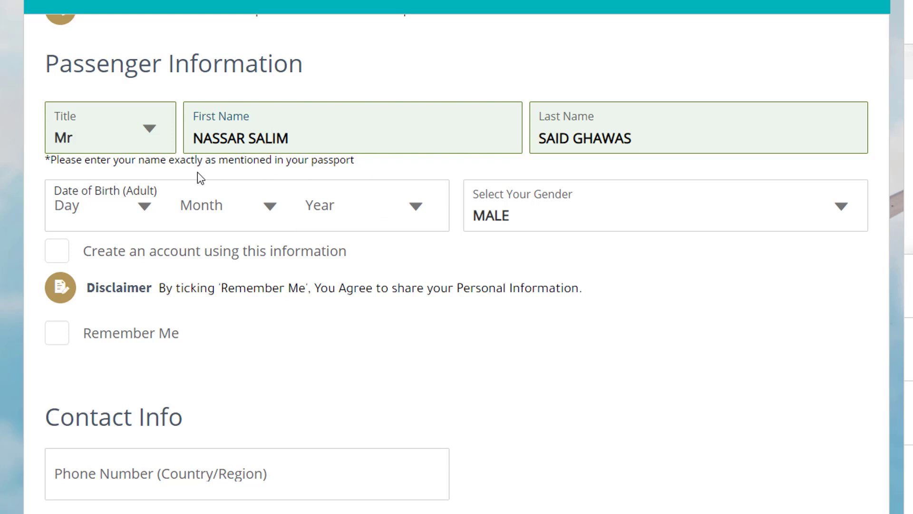
- Set the passenger's date of birth to 1 Feb 1980
{"action": "left_click", "coordinate": [104, 203]}
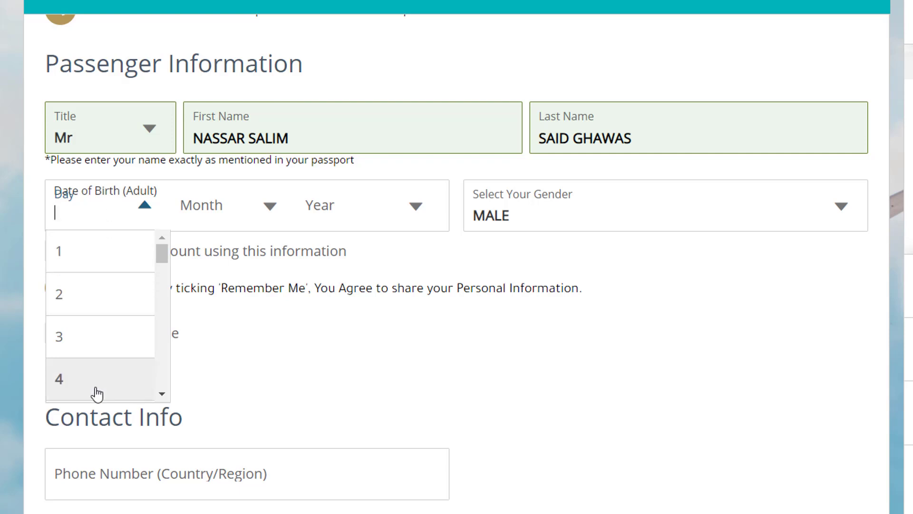
{"action": "left_click", "coordinate": [76, 253]}
{"action": "left_click", "coordinate": [228, 204]}
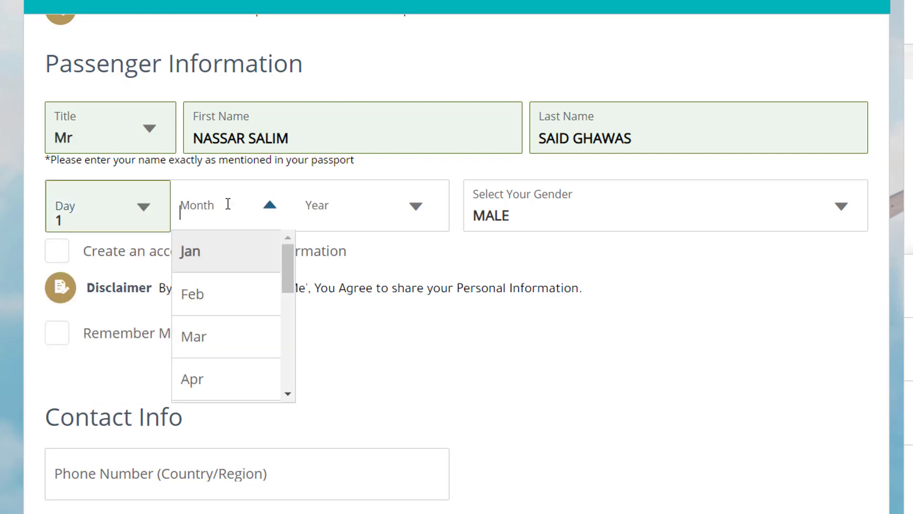
{"action": "left_click", "coordinate": [220, 299]}
{"action": "left_click", "coordinate": [381, 206]}
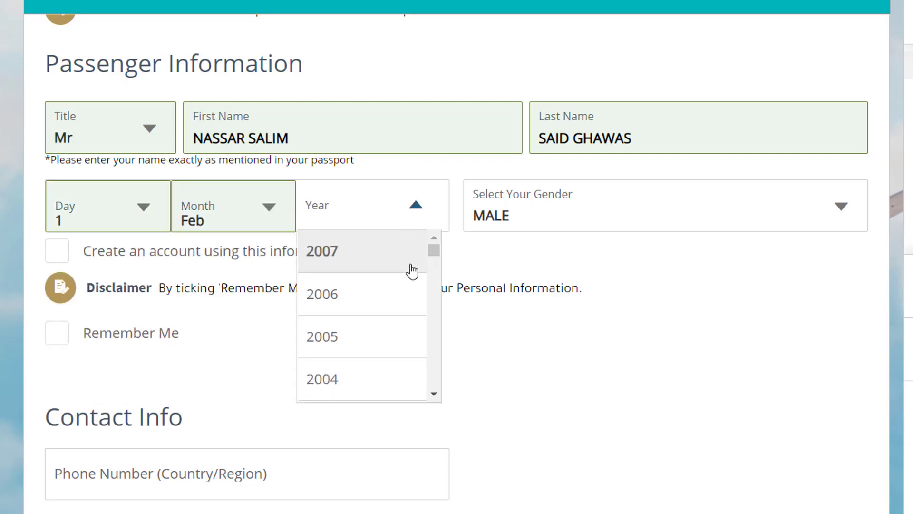
{"action": "scroll", "coordinate": [401, 308], "scroll_direction": "down", "scroll_amount": 12}
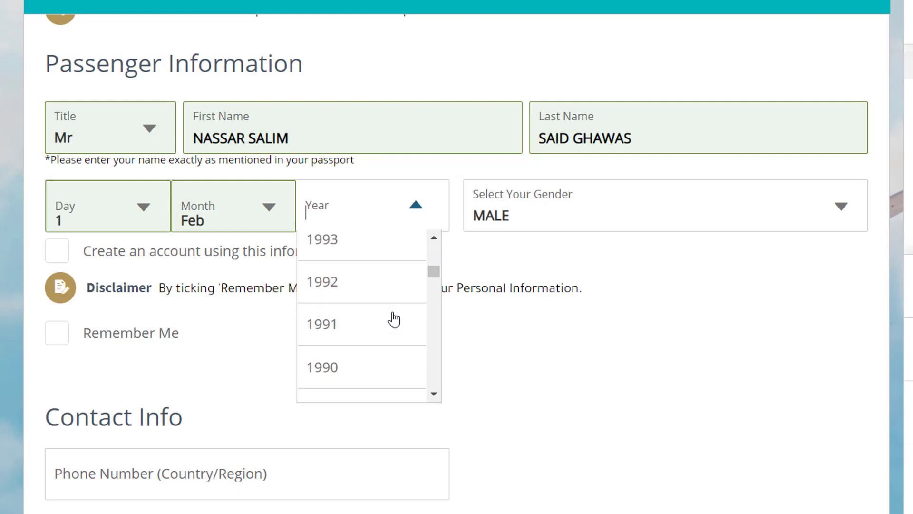
{"action": "scroll", "coordinate": [394, 363], "scroll_direction": "down", "scroll_amount": 4}
{"action": "scroll", "coordinate": [382, 369], "scroll_direction": "down", "scroll_amount": 4}
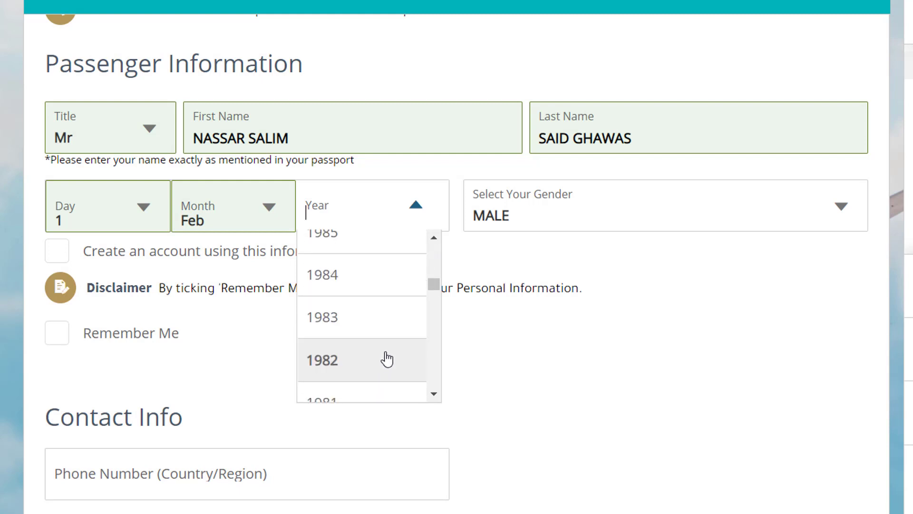
{"action": "scroll", "coordinate": [388, 355], "scroll_direction": "down", "scroll_amount": 2}
{"action": "scroll", "coordinate": [388, 355], "scroll_direction": "down", "scroll_amount": 1}
{"action": "left_click", "coordinate": [381, 347]}
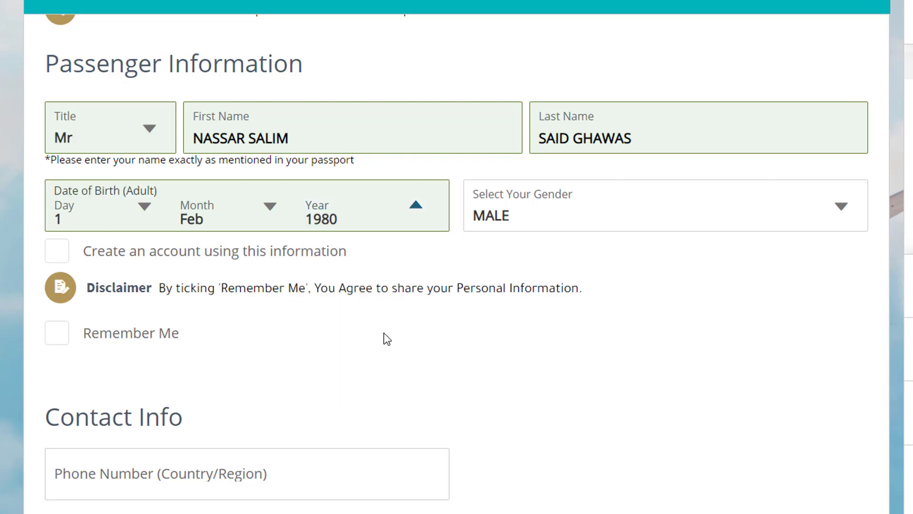
- Keep gender as MALE and tick Remember Me
{"action": "left_click", "coordinate": [842, 207]}
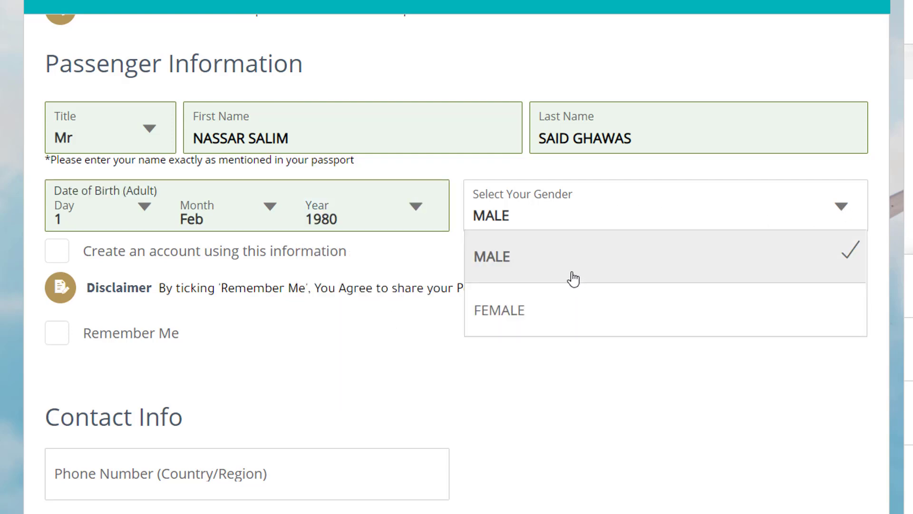
{"action": "left_click", "coordinate": [572, 276]}
{"action": "scroll", "coordinate": [571, 262], "scroll_direction": "down", "scroll_amount": 4}
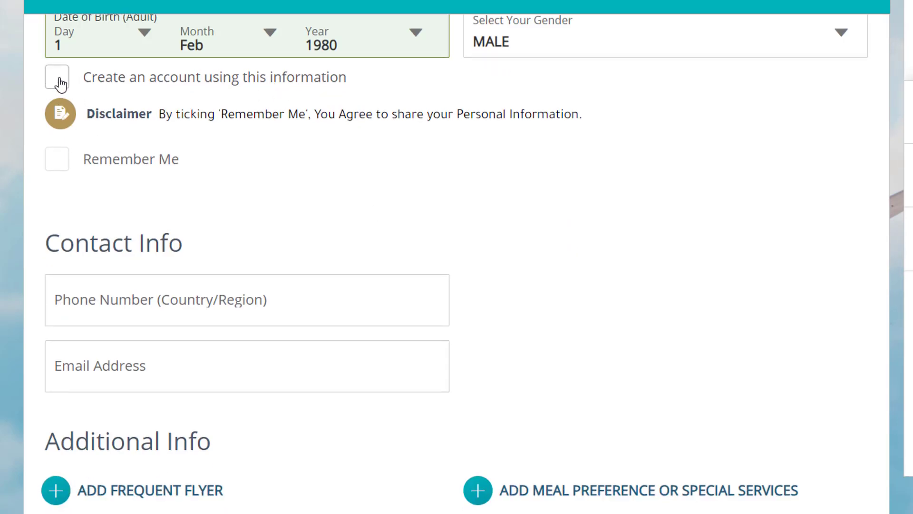
{"action": "left_click", "coordinate": [58, 170]}
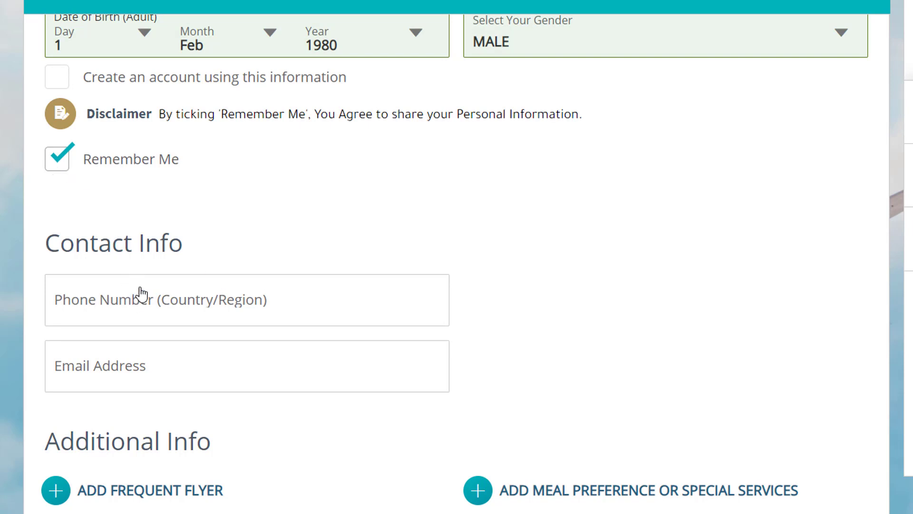
{"action": "left_click", "coordinate": [58, 167]}
{"action": "left_click", "coordinate": [58, 167]}
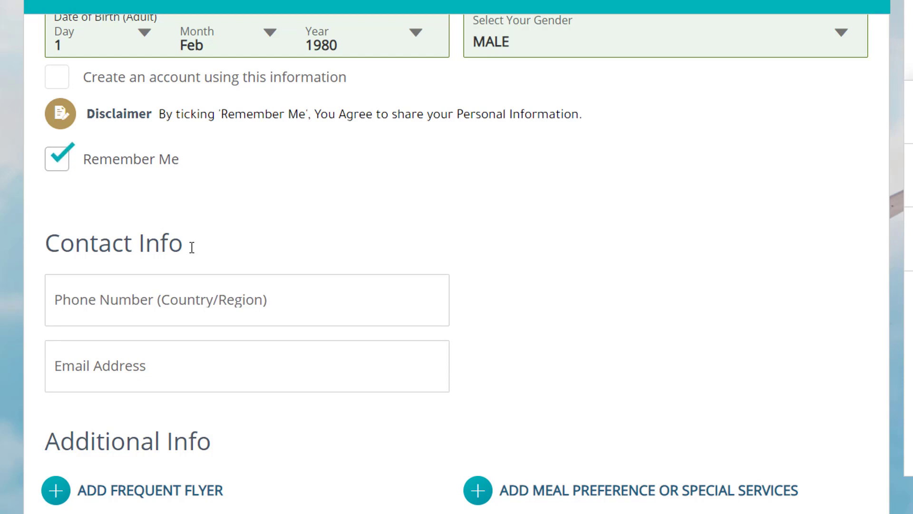
{"action": "left_click", "coordinate": [232, 298]}
- Enter the contact's Oman phone number and e-mail address, then submit the passenger details
{"action": "scroll", "coordinate": [149, 282], "scroll_direction": "down", "scroll_amount": 2}
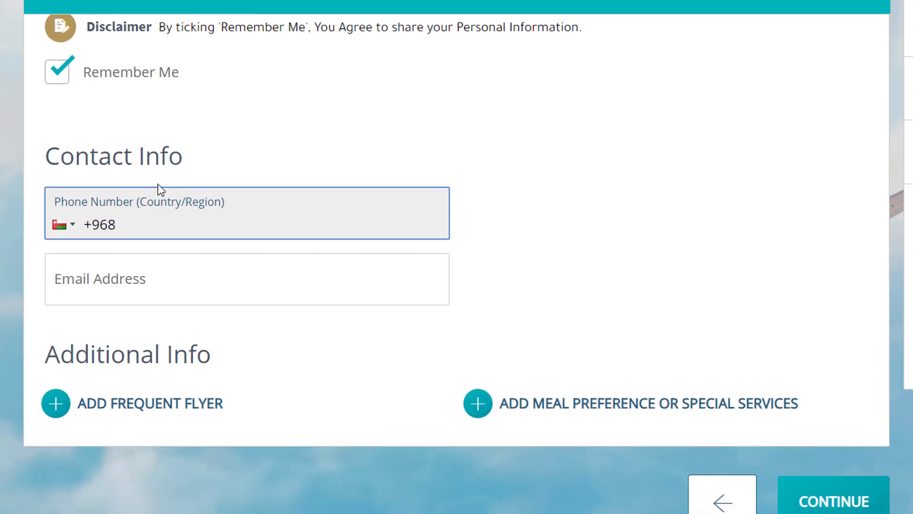
{"action": "left_click", "coordinate": [159, 286]}
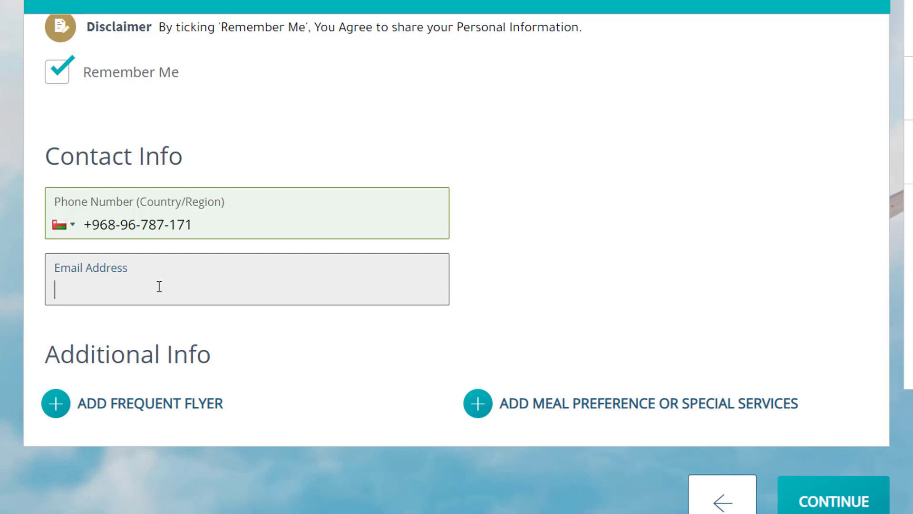
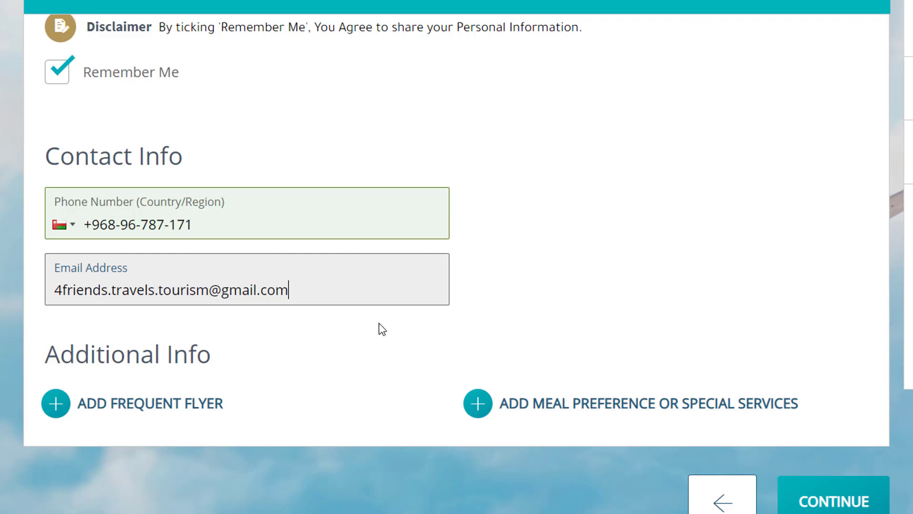
{"action": "scroll", "coordinate": [379, 326], "scroll_direction": "down", "scroll_amount": 2}
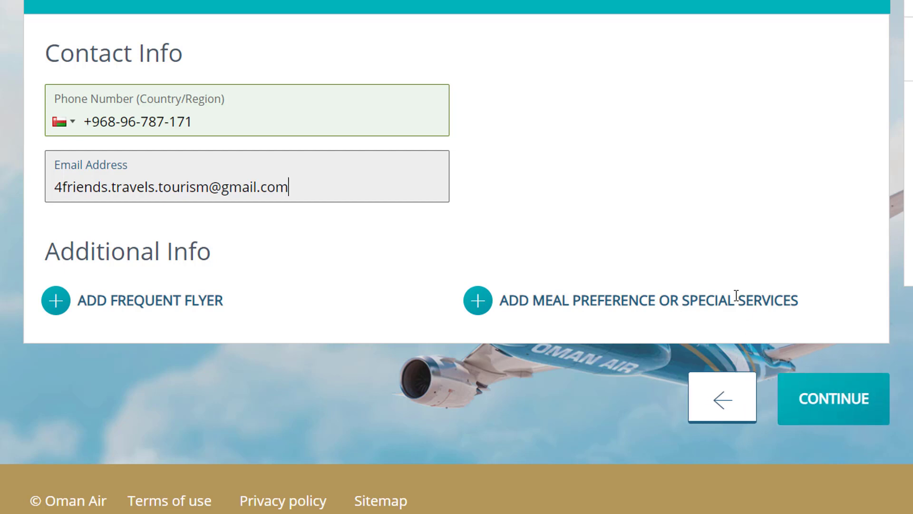
{"action": "left_click", "coordinate": [867, 400]}
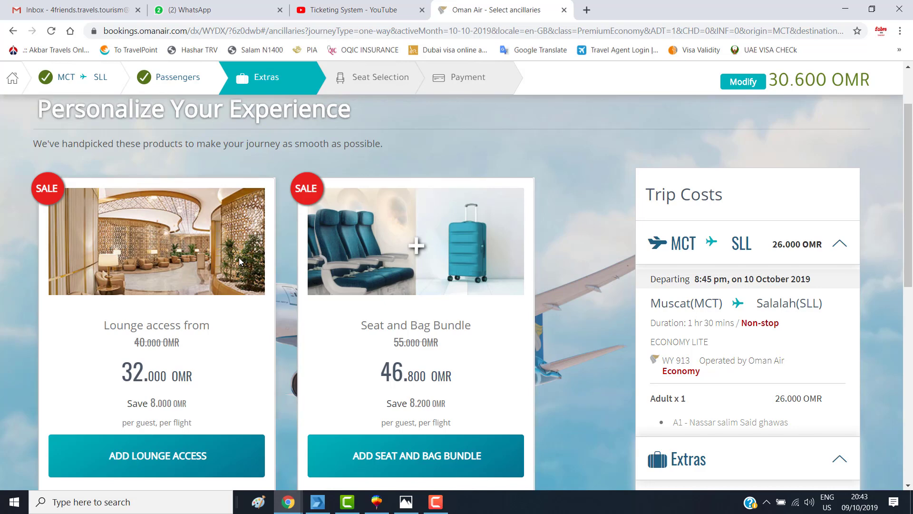
- Skip the Extras offers without adding any and continue to seat selection
{"action": "scroll", "coordinate": [159, 228], "scroll_direction": "down", "scroll_amount": 1}
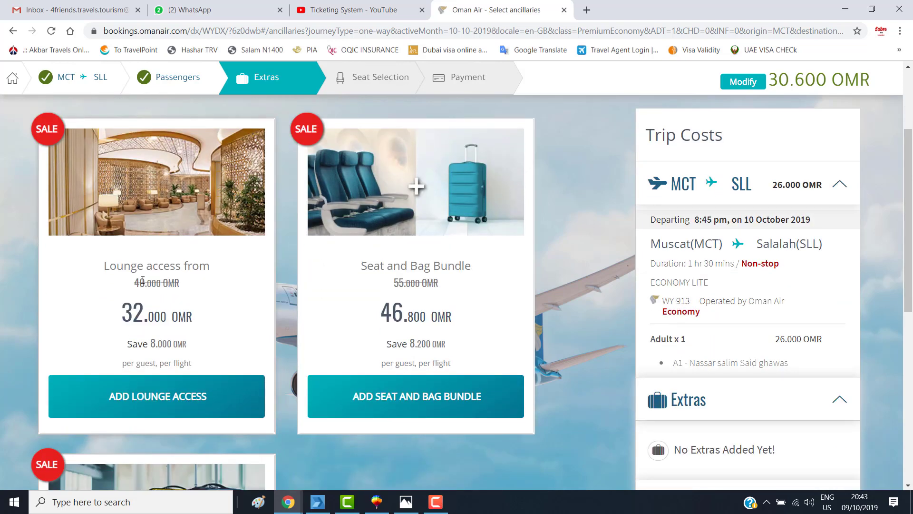
{"action": "scroll", "coordinate": [422, 312], "scroll_direction": "down", "scroll_amount": 5}
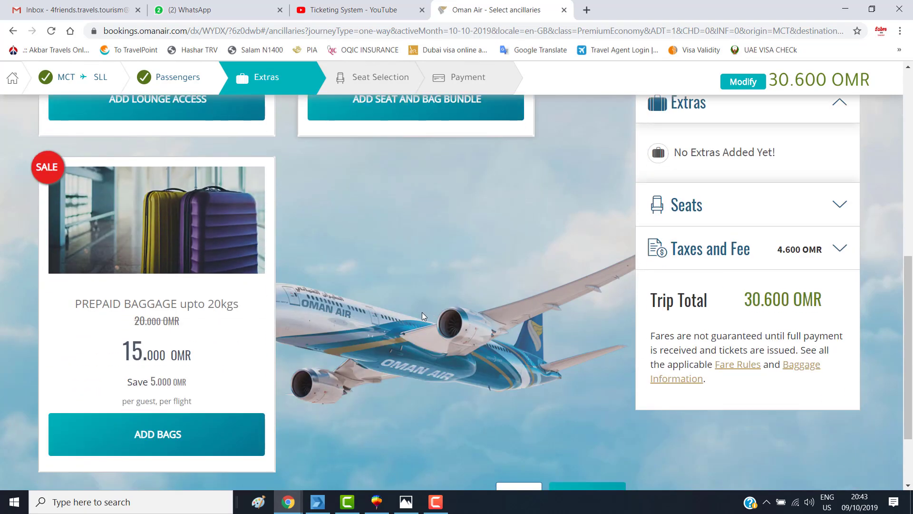
{"action": "scroll", "coordinate": [188, 322], "scroll_direction": "down", "scroll_amount": 1}
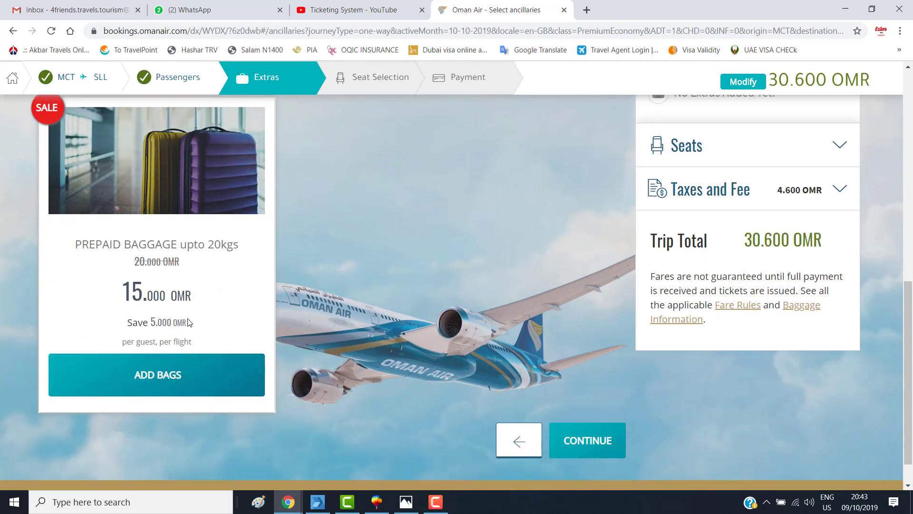
{"action": "scroll", "coordinate": [342, 331], "scroll_direction": "down", "scroll_amount": 1}
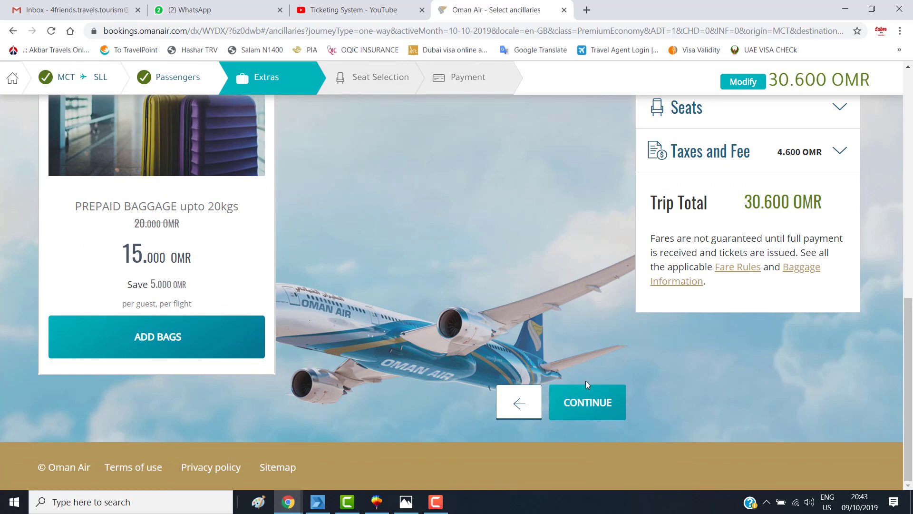
{"action": "left_click", "coordinate": [585, 406]}
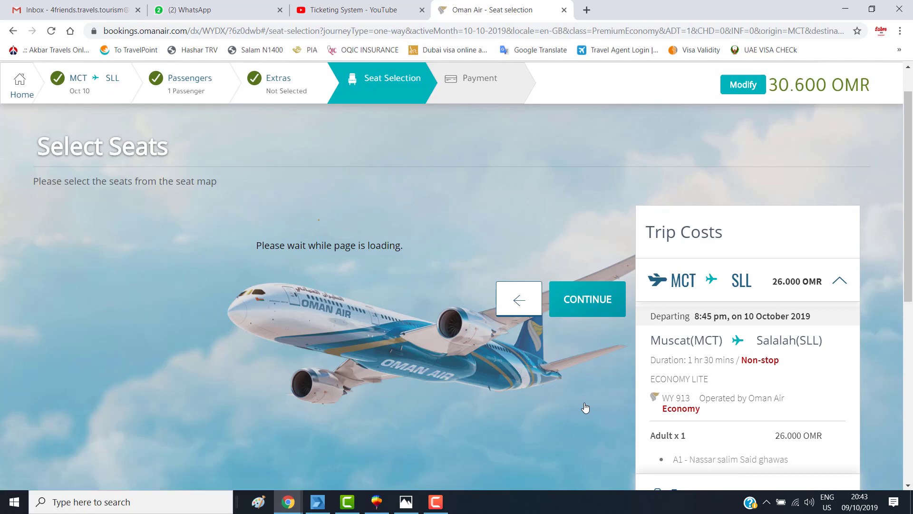
- Assign window seat 14A to the passenger and continue to Payment
{"action": "scroll", "coordinate": [422, 369], "scroll_direction": "down", "scroll_amount": 4}
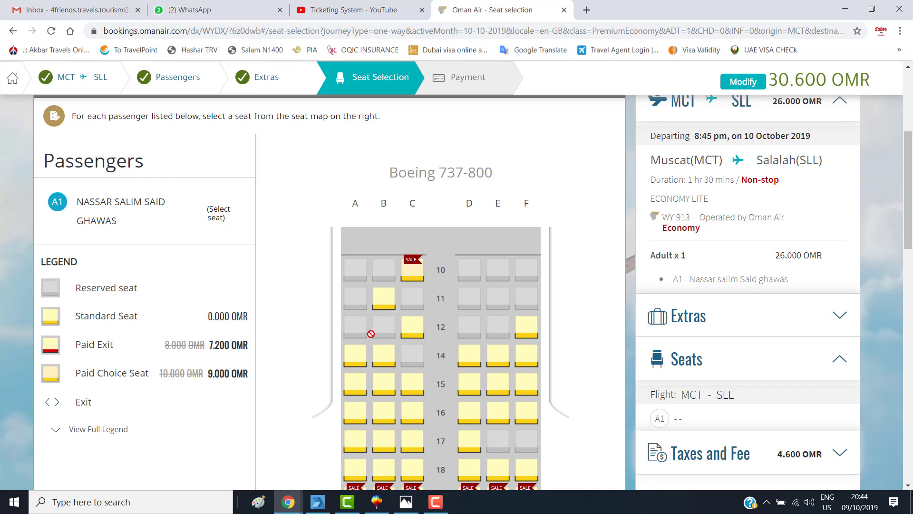
{"action": "scroll", "coordinate": [333, 323], "scroll_direction": "down", "scroll_amount": 1}
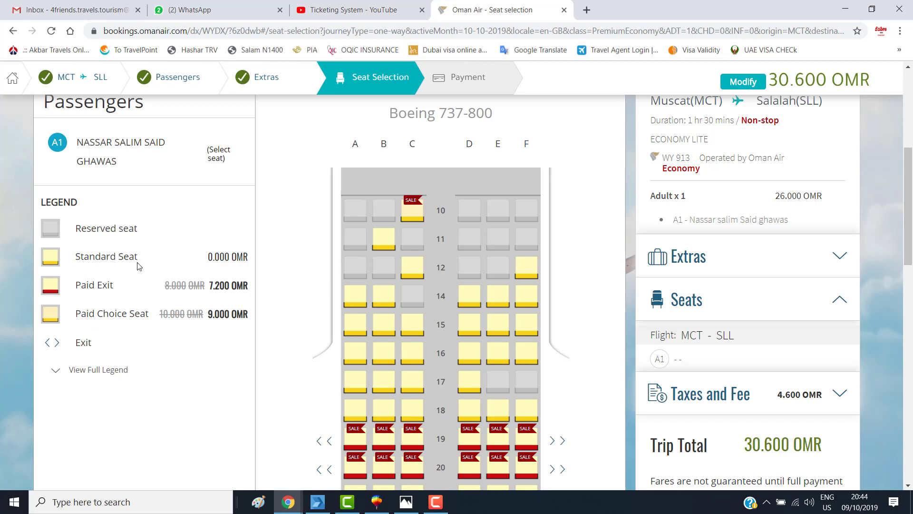
{"action": "left_click", "coordinate": [354, 304]}
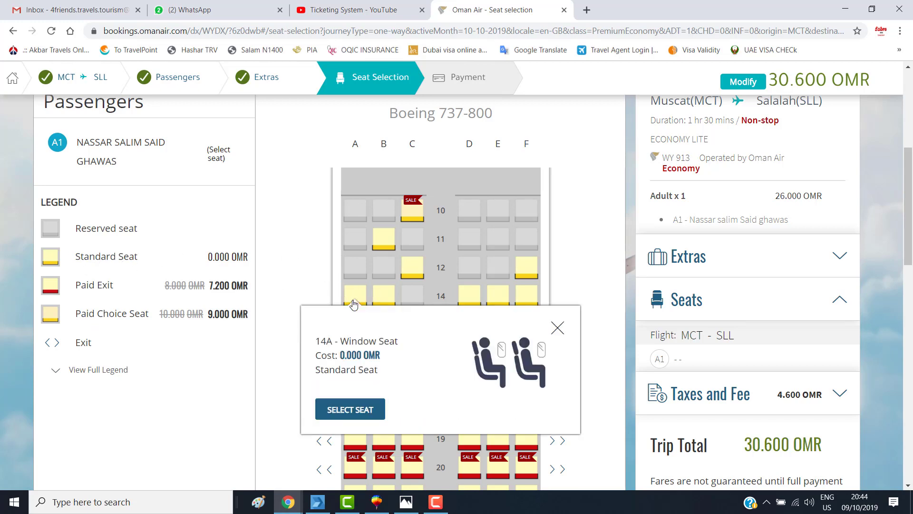
{"action": "left_click", "coordinate": [350, 409]}
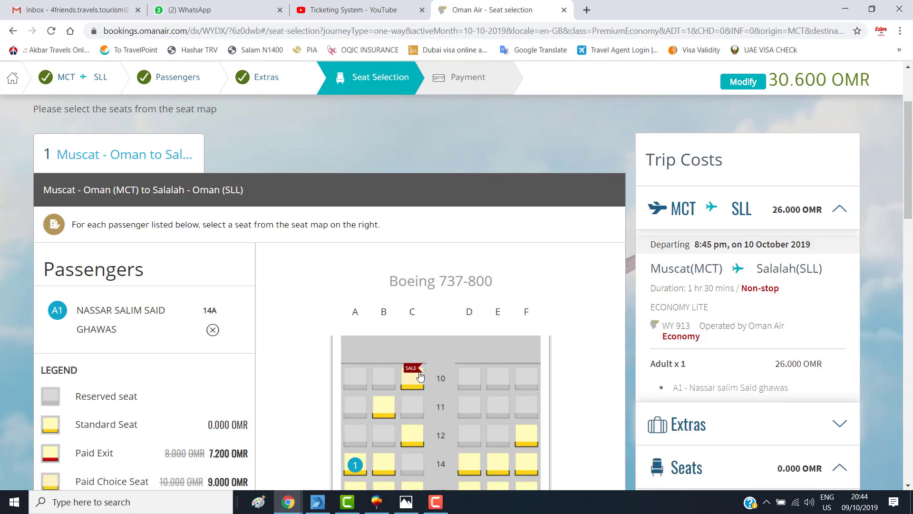
{"action": "scroll", "coordinate": [420, 376], "scroll_direction": "down", "scroll_amount": 10}
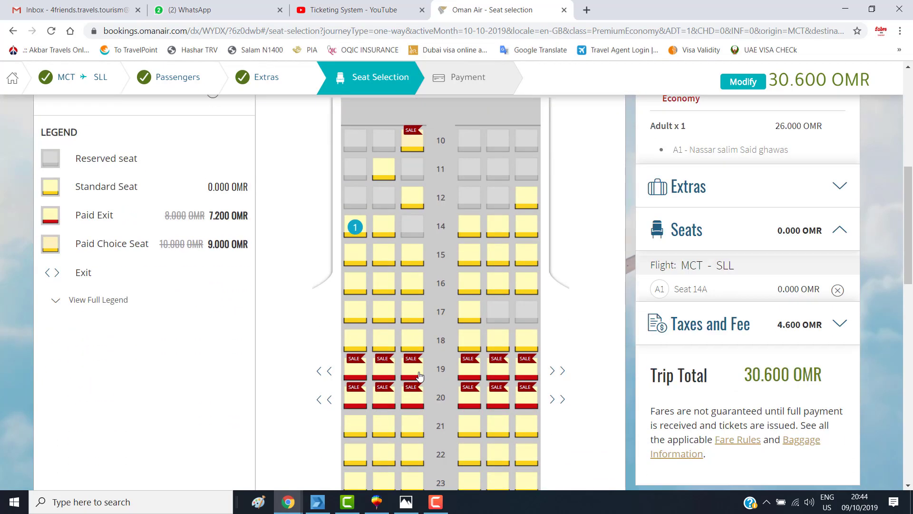
{"action": "scroll", "coordinate": [418, 375], "scroll_direction": "down", "scroll_amount": 10}
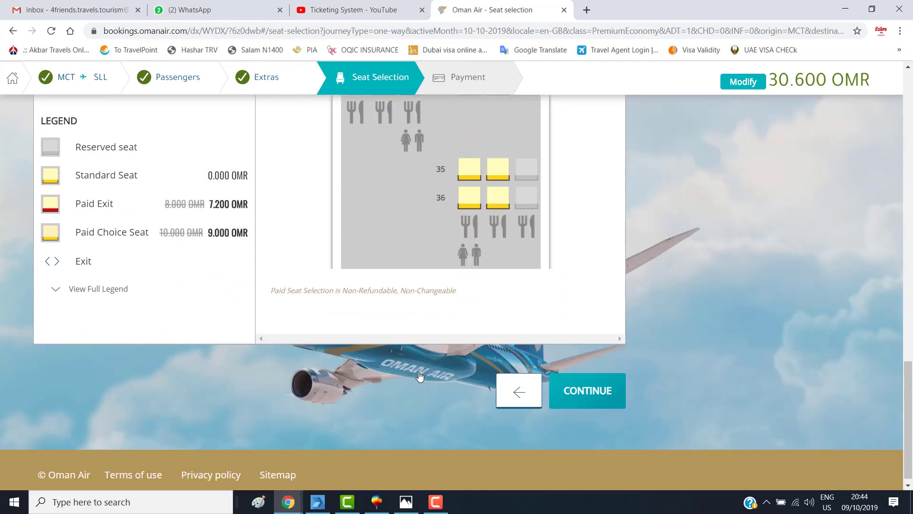
{"action": "left_click", "coordinate": [566, 381]}
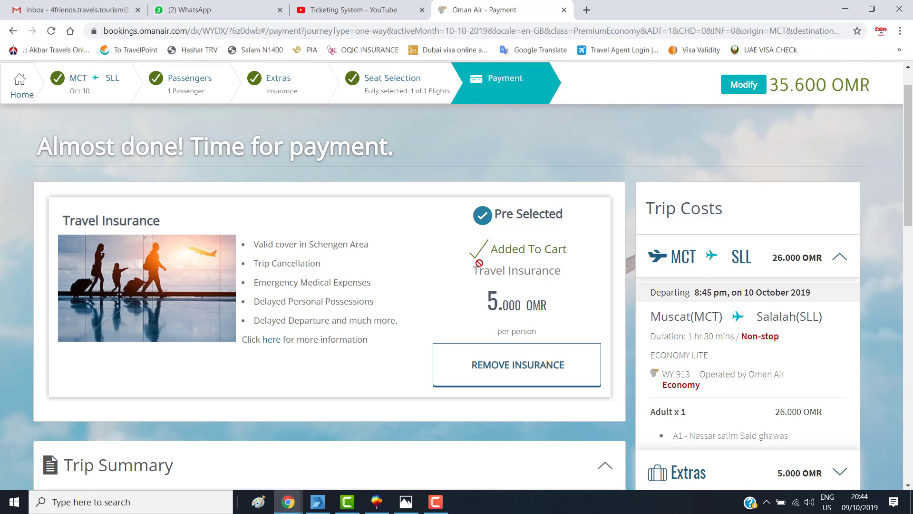
- Remove the pre-selected travel insurance, dropping the total to 30.600 OMR, and review the selected flights
{"action": "left_click", "coordinate": [517, 365]}
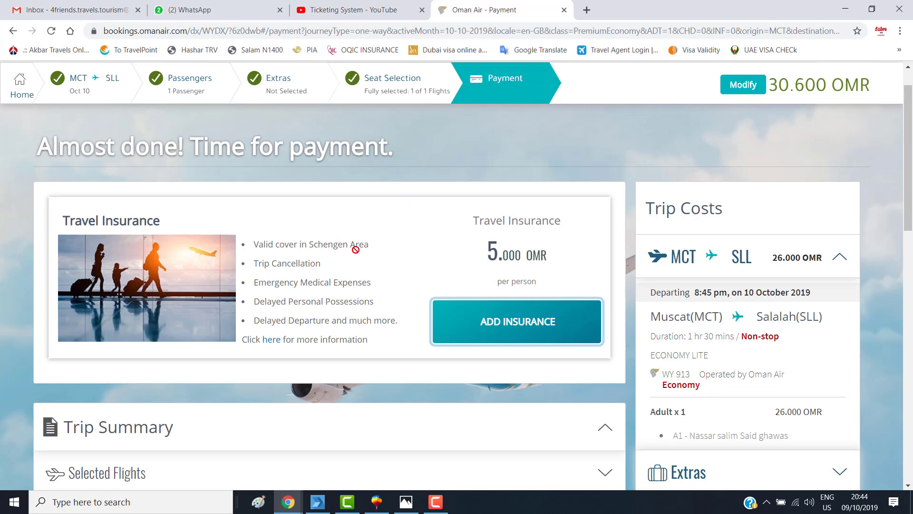
{"action": "scroll", "coordinate": [361, 243], "scroll_direction": "down", "scroll_amount": 5}
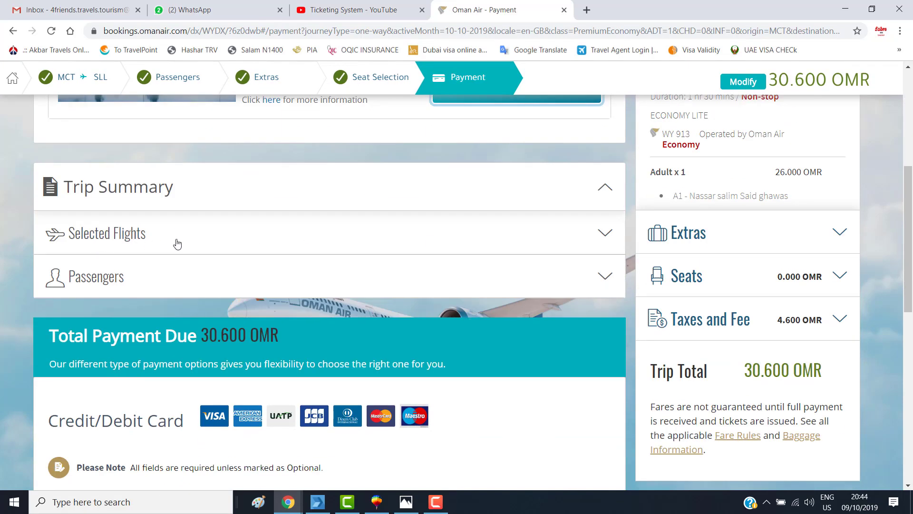
{"action": "left_click", "coordinate": [175, 238]}
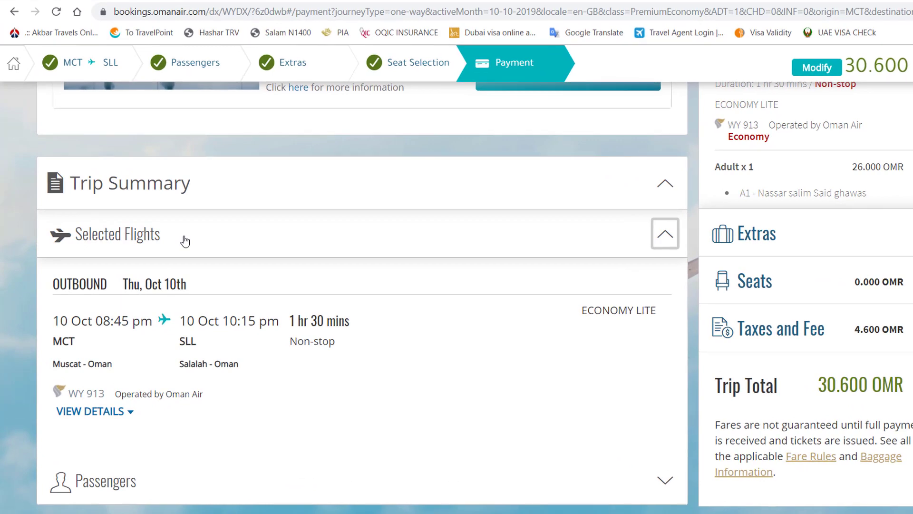
{"action": "left_click", "coordinate": [185, 241]}
- Check the passenger list in the trip summary
{"action": "scroll", "coordinate": [142, 243], "scroll_direction": "down", "scroll_amount": 2}
{"action": "left_click", "coordinate": [112, 218]}
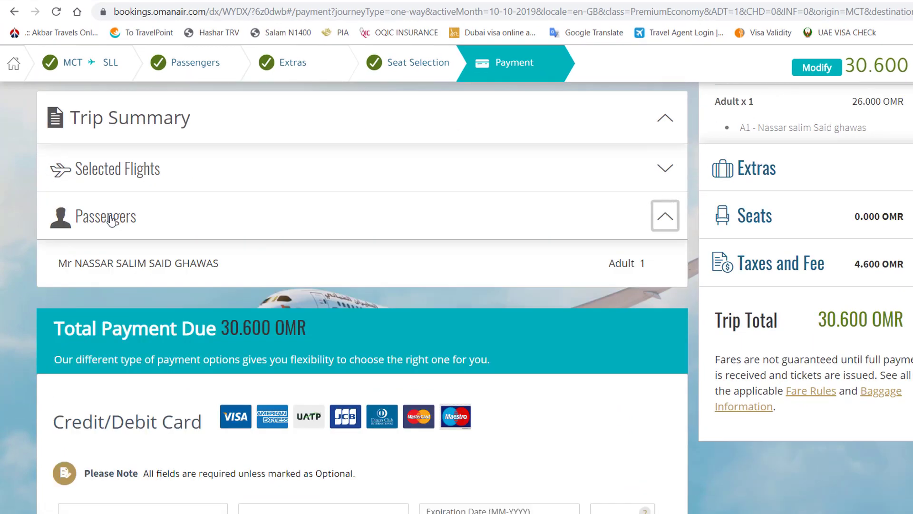
{"action": "left_click", "coordinate": [102, 222]}
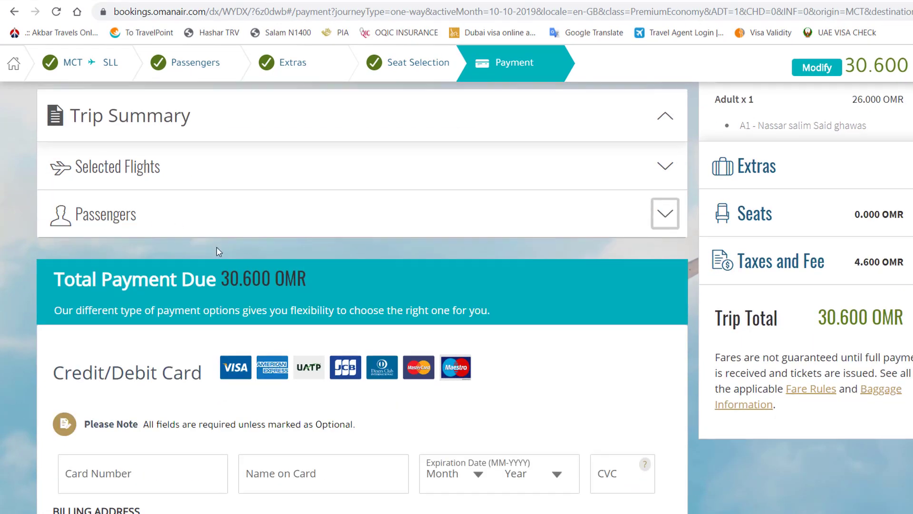
{"action": "scroll", "coordinate": [218, 250], "scroll_direction": "down", "scroll_amount": 5}
{"action": "left_click", "coordinate": [103, 222]}
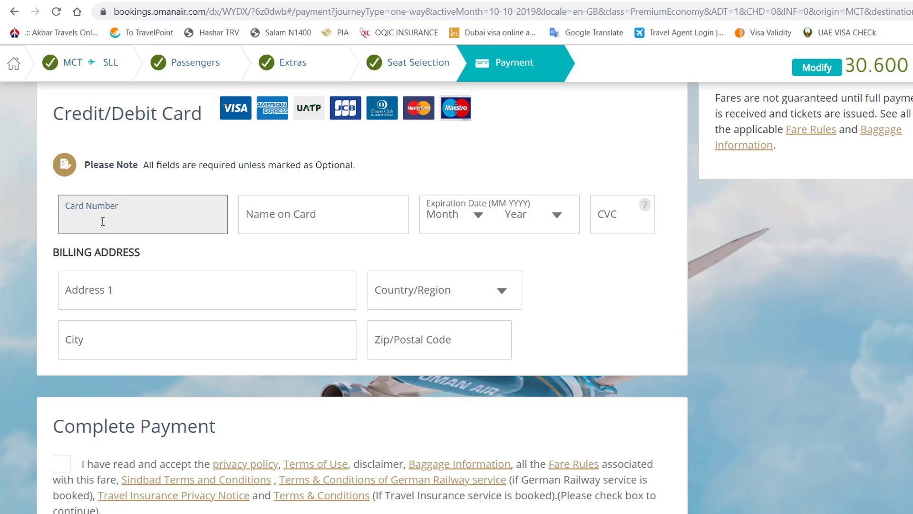
- Enter the card number and cardholder name, choose expiry Feb 2021, and type the security code
{"action": "type", "text": "1"}
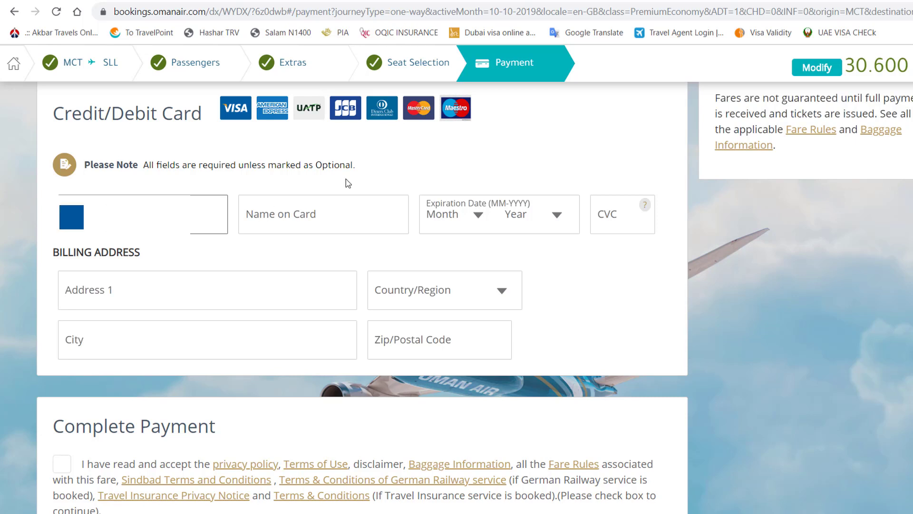
{"action": "left_click", "coordinate": [295, 226]}
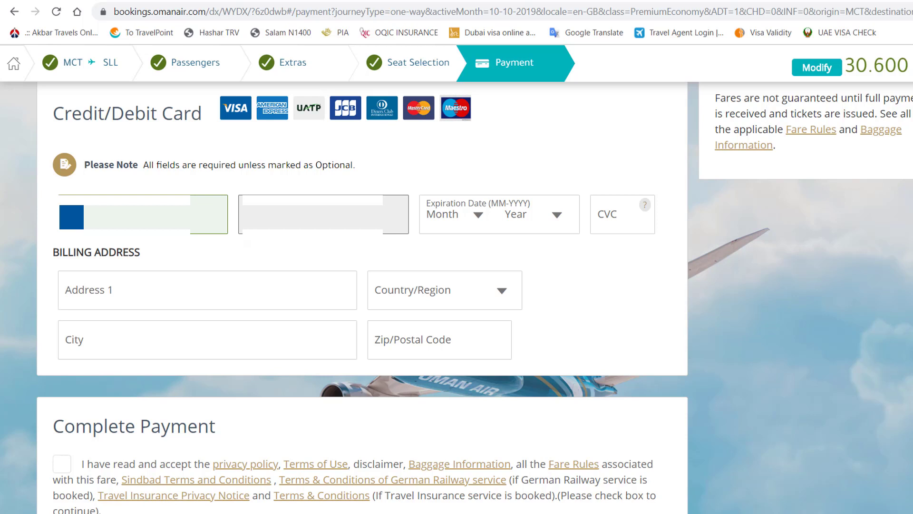
{"action": "left_click", "coordinate": [475, 218]}
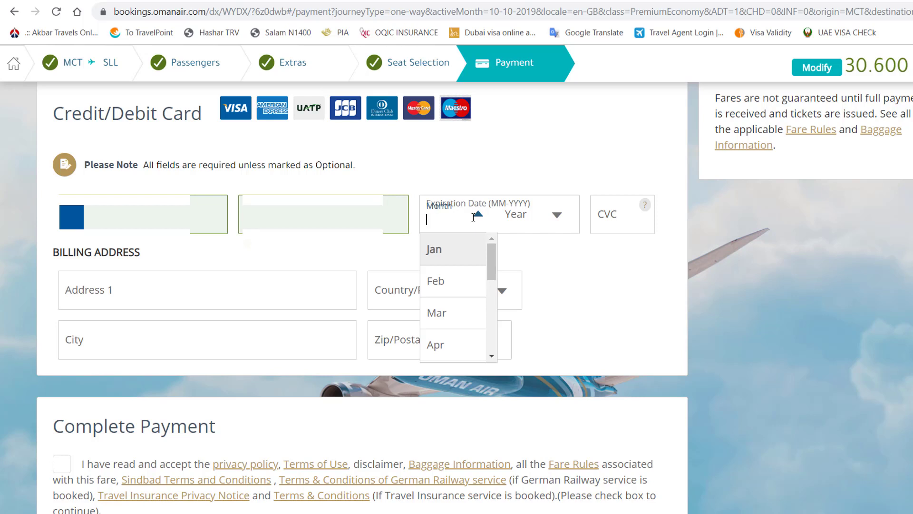
{"action": "left_click", "coordinate": [447, 285]}
{"action": "left_click", "coordinate": [551, 216]}
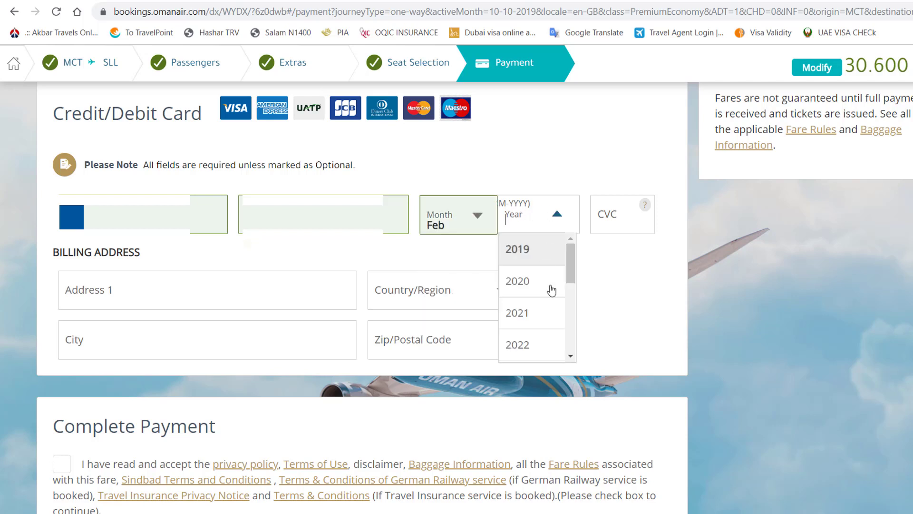
{"action": "left_click", "coordinate": [542, 314]}
{"action": "left_click", "coordinate": [624, 221]}
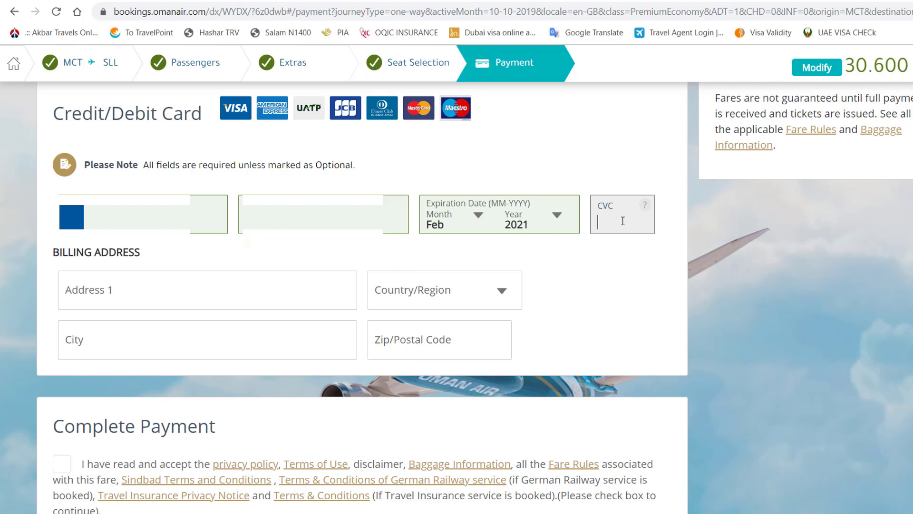
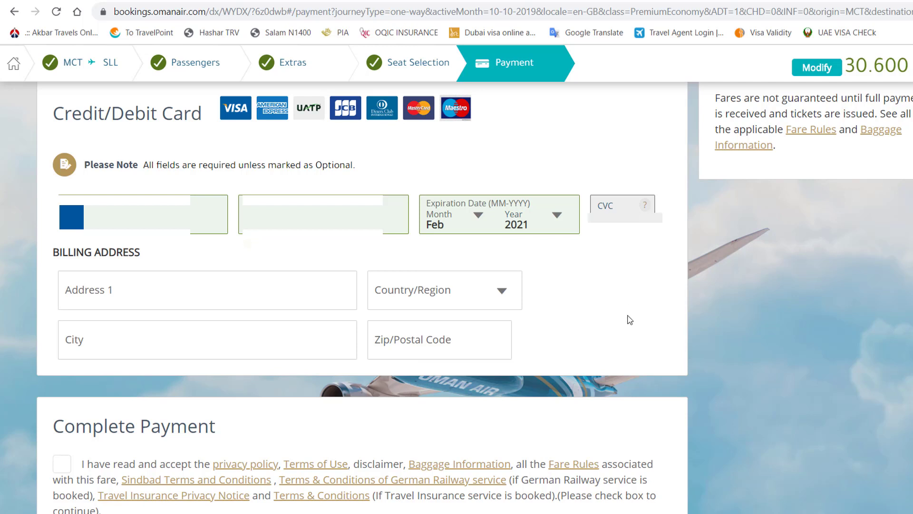
{"action": "left_click", "coordinate": [169, 283]}
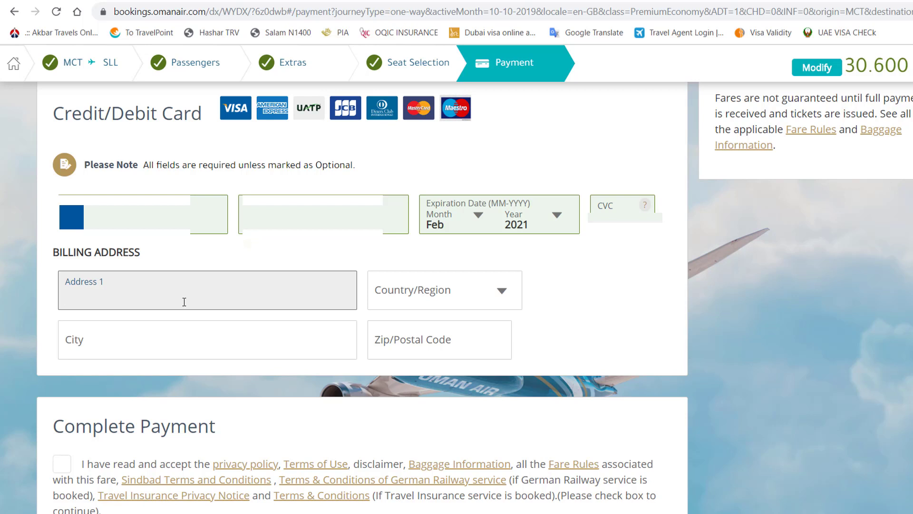
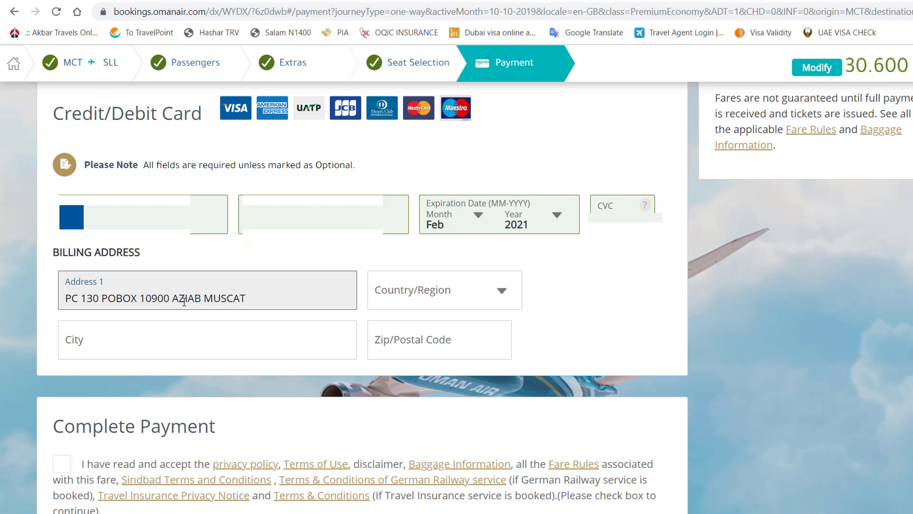
- Set the billing country to Oman and city to MUSCAT, and fill in the postal code
{"action": "left_click", "coordinate": [475, 284]}
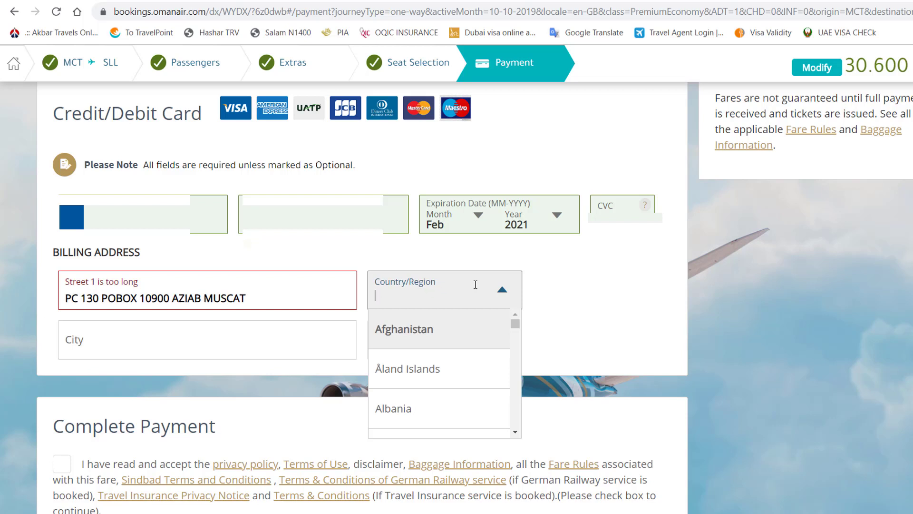
{"action": "type", "text": "OMAN"}
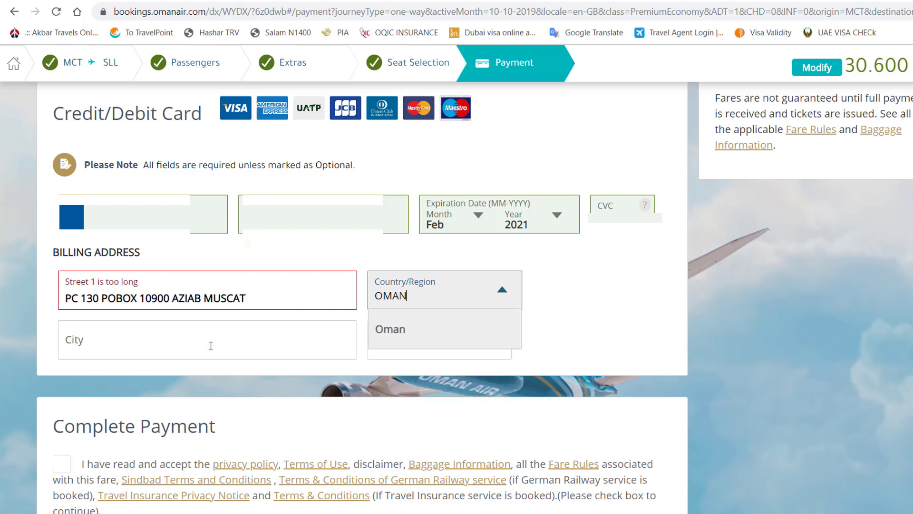
{"action": "key", "text": "Return"}
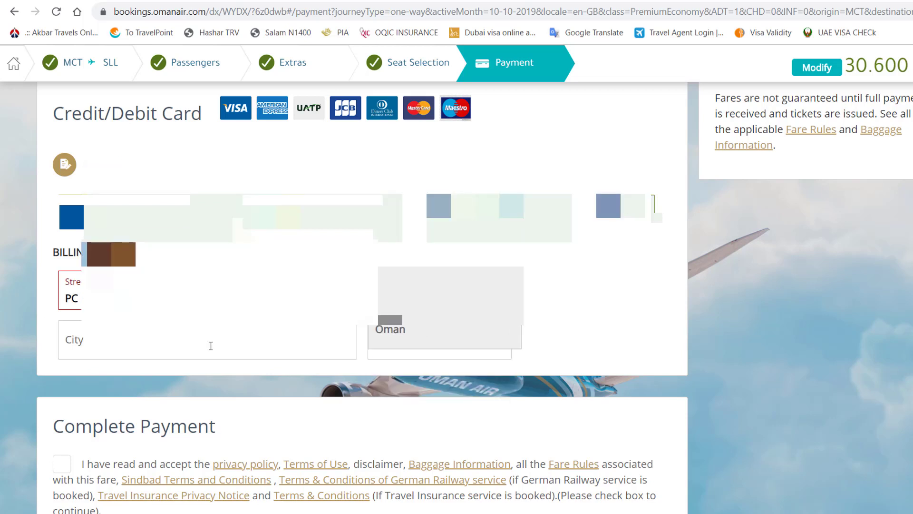
{"action": "left_click", "coordinate": [211, 345]}
{"action": "type", "text": "MUSCAT"}
{"action": "key", "text": "Tab"}
{"action": "type", "text": "10900"}
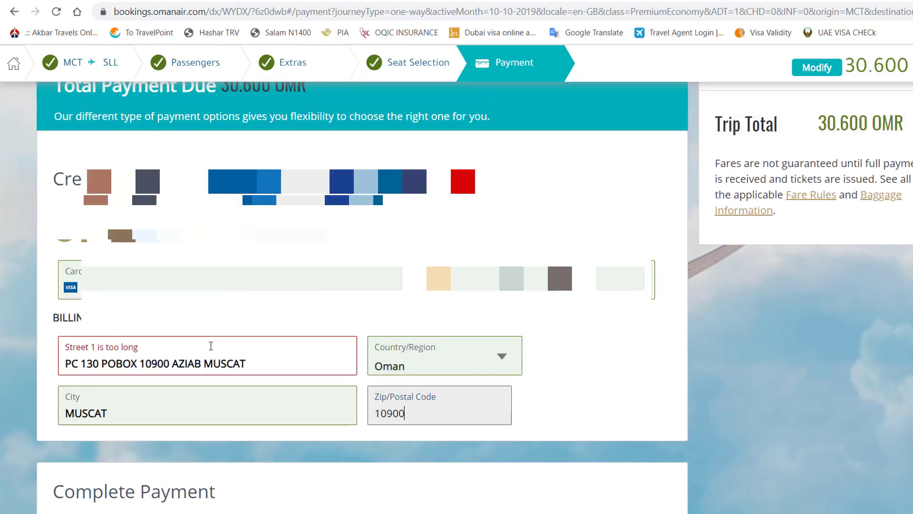
- Replace the rejected street line with a shorter address
{"action": "scroll", "coordinate": [211, 346], "scroll_direction": "down", "scroll_amount": 2}
{"action": "left_click", "coordinate": [245, 299]}
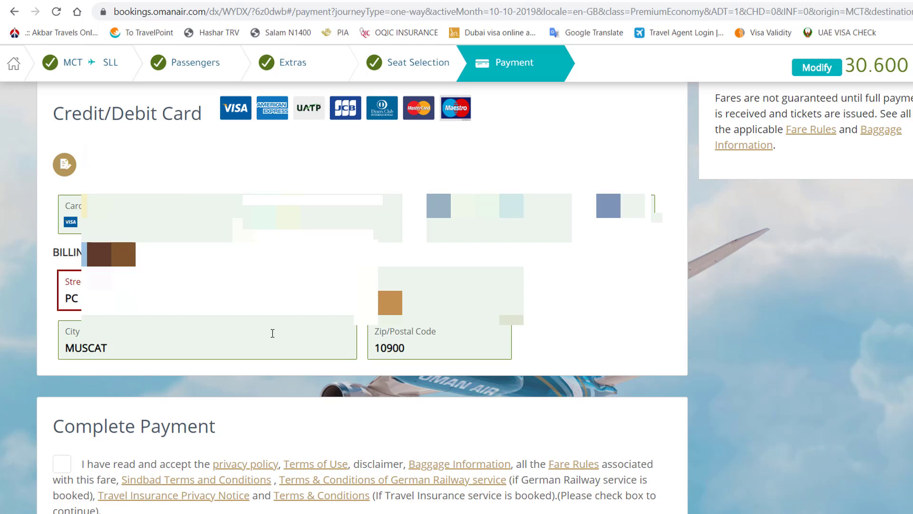
{"action": "key", "text": "ctrl+a"}
{"action": "type", "text": "AZI"}
{"action": "left_click", "coordinate": [611, 344]}
- Accept the booking terms and conditions and submit the 30.600 OMR payment
{"action": "scroll", "coordinate": [571, 329], "scroll_direction": "down", "scroll_amount": 5}
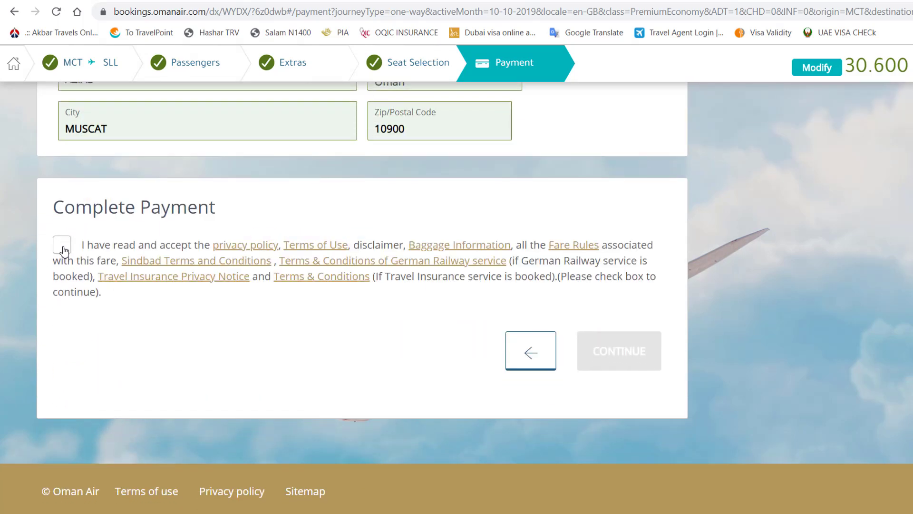
{"action": "left_click", "coordinate": [65, 251]}
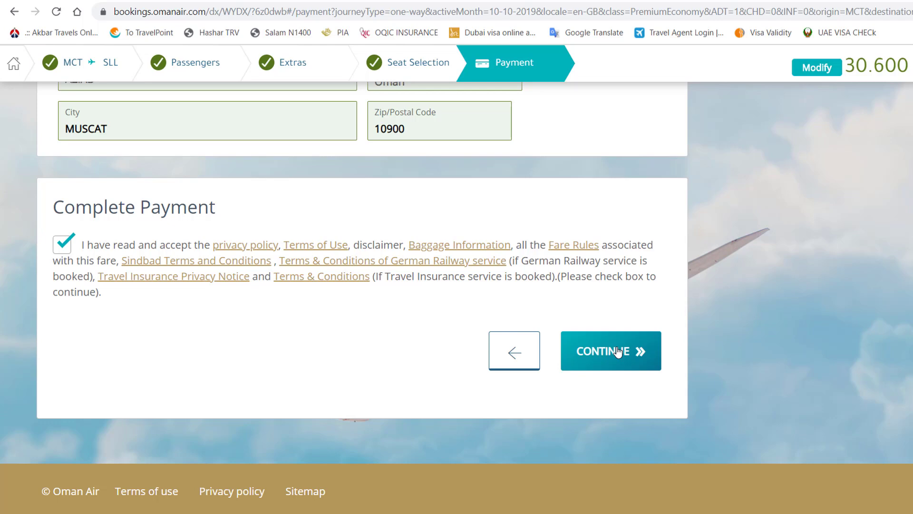
{"action": "left_click", "coordinate": [618, 352]}
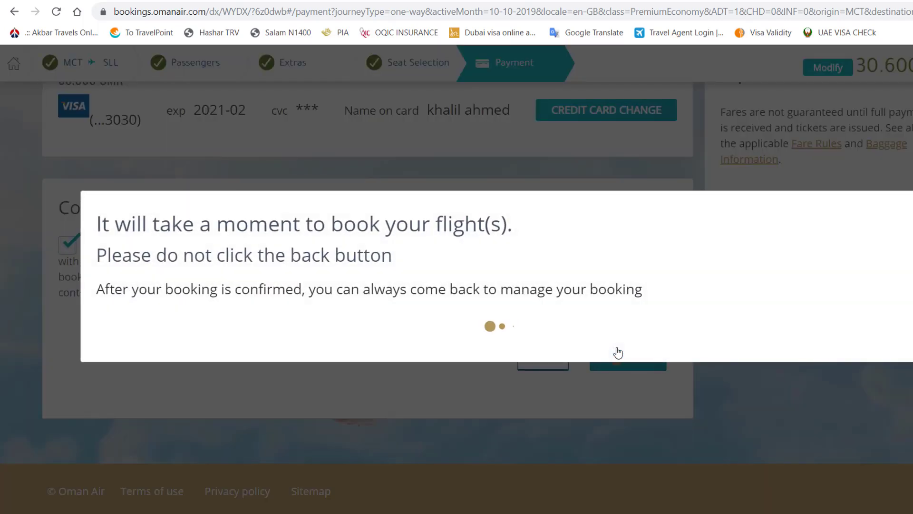